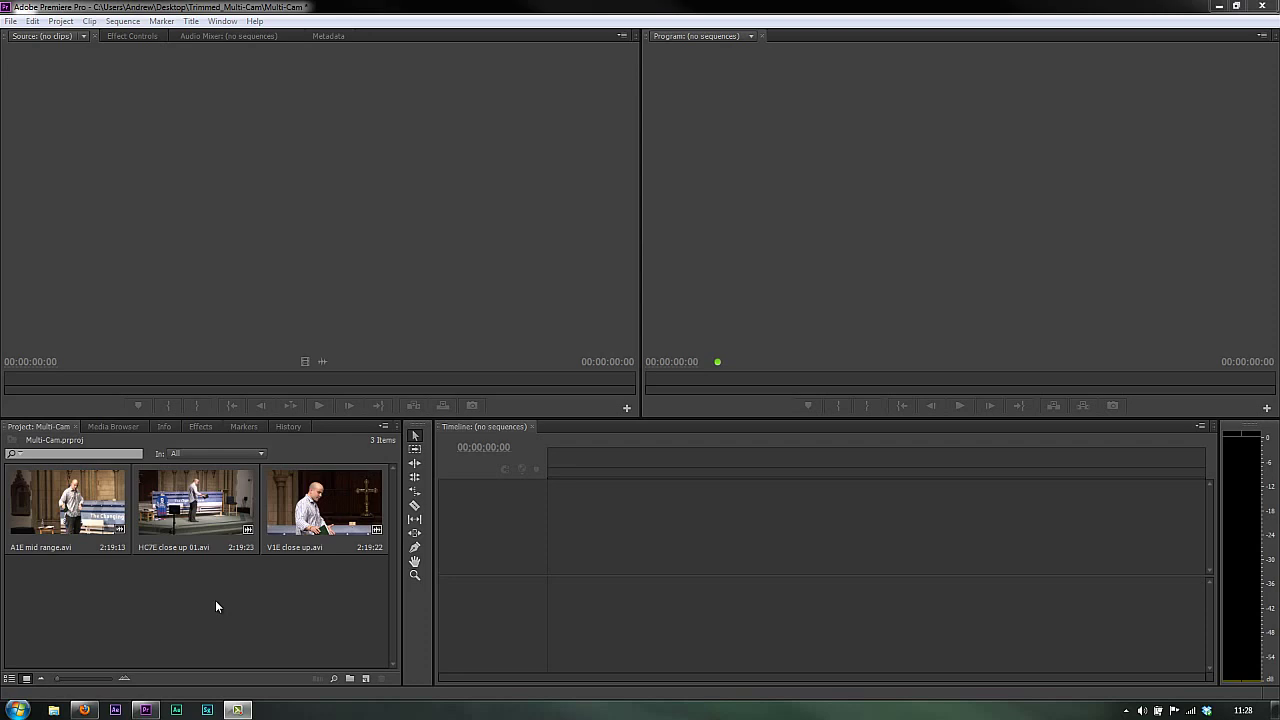
- Maximize the Project panel with the ` key and enlarge the clip thumbnails
left_click(220, 611)
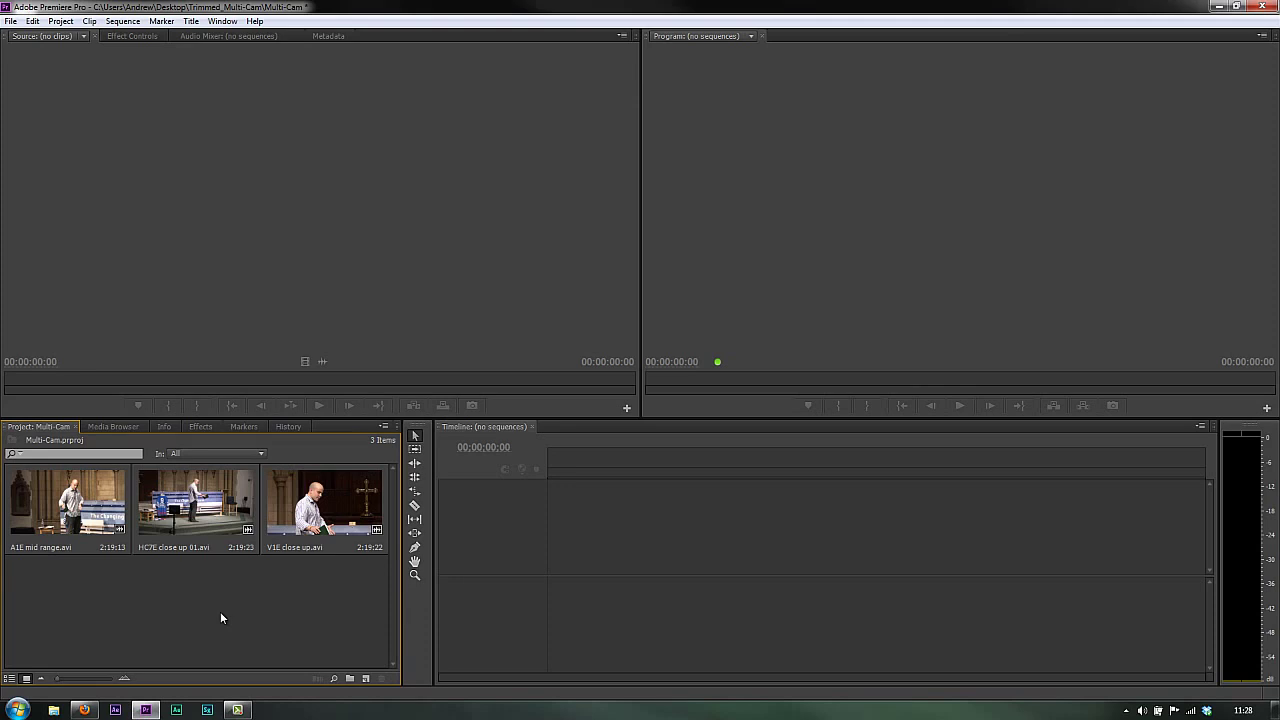
key("grave")
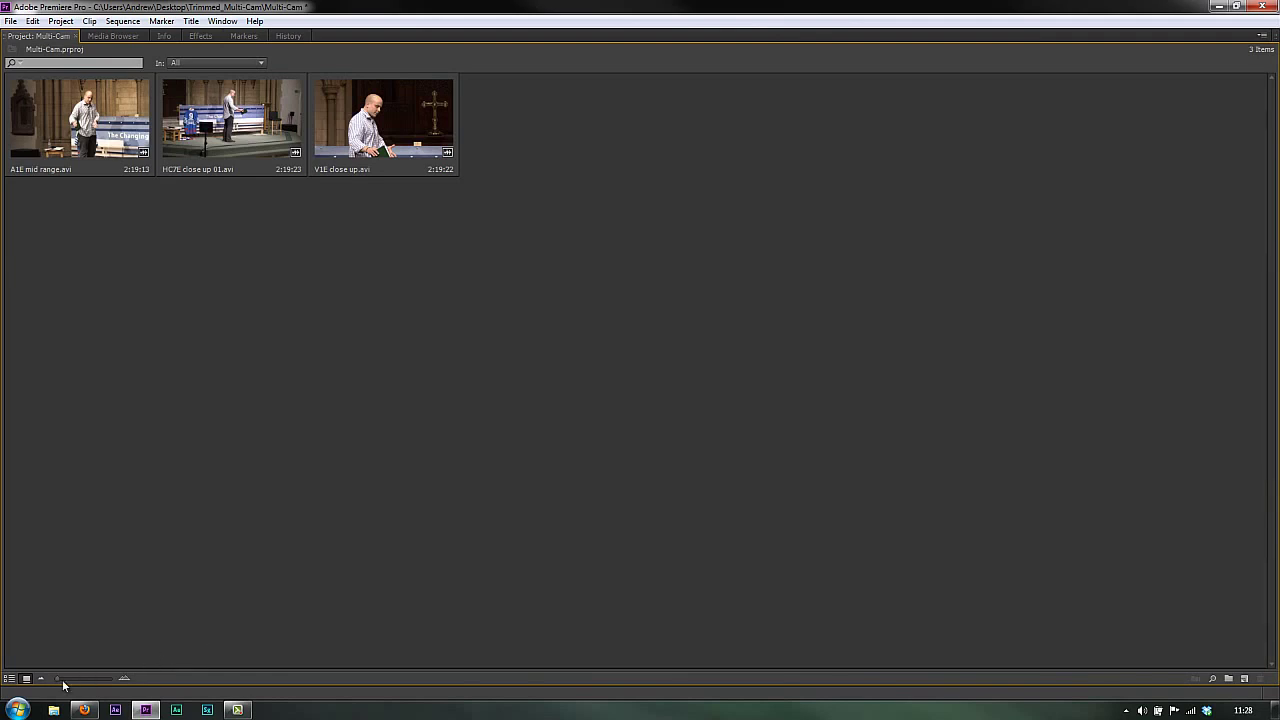
left_click_drag(57, 680, 120, 679)
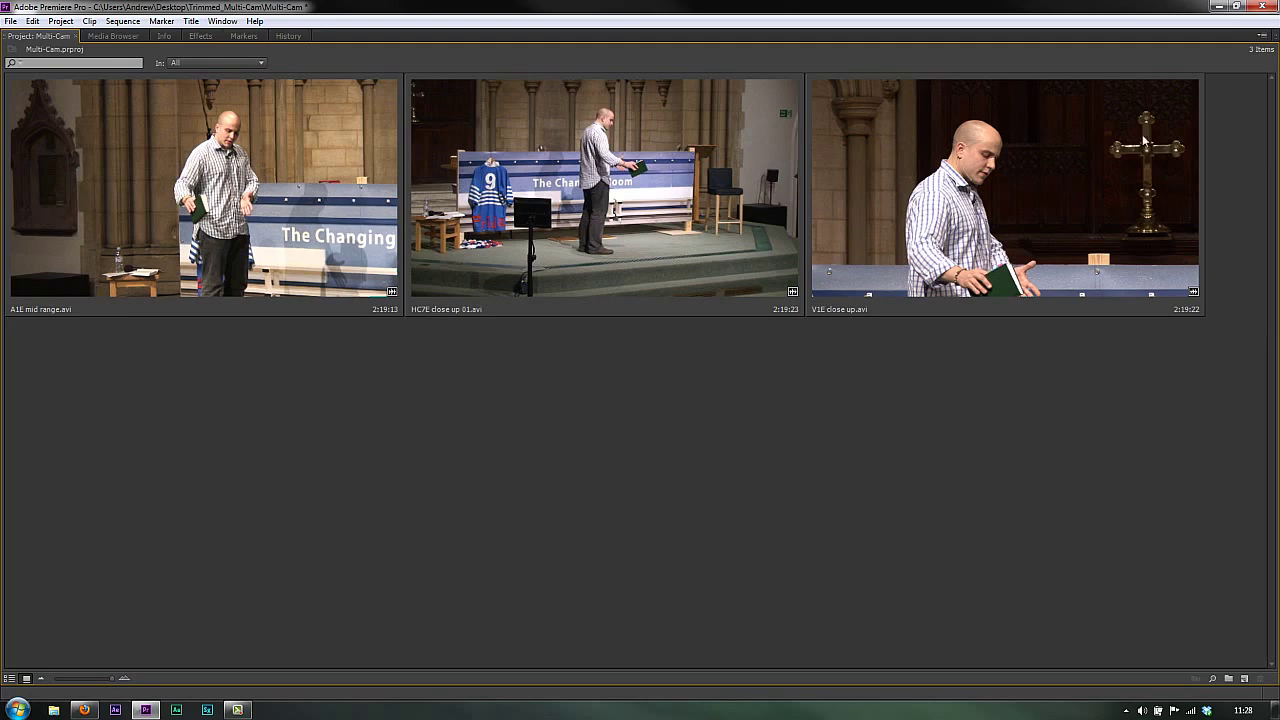
left_click(1263, 35)
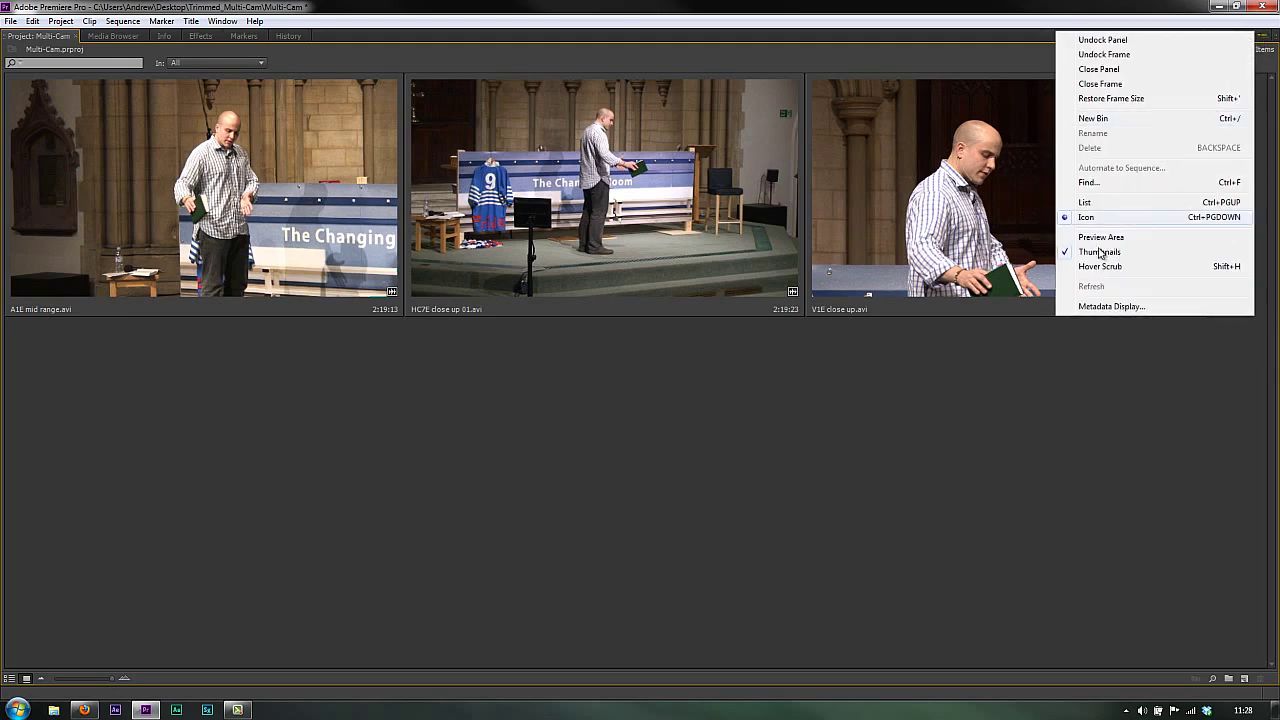
left_click(973, 410)
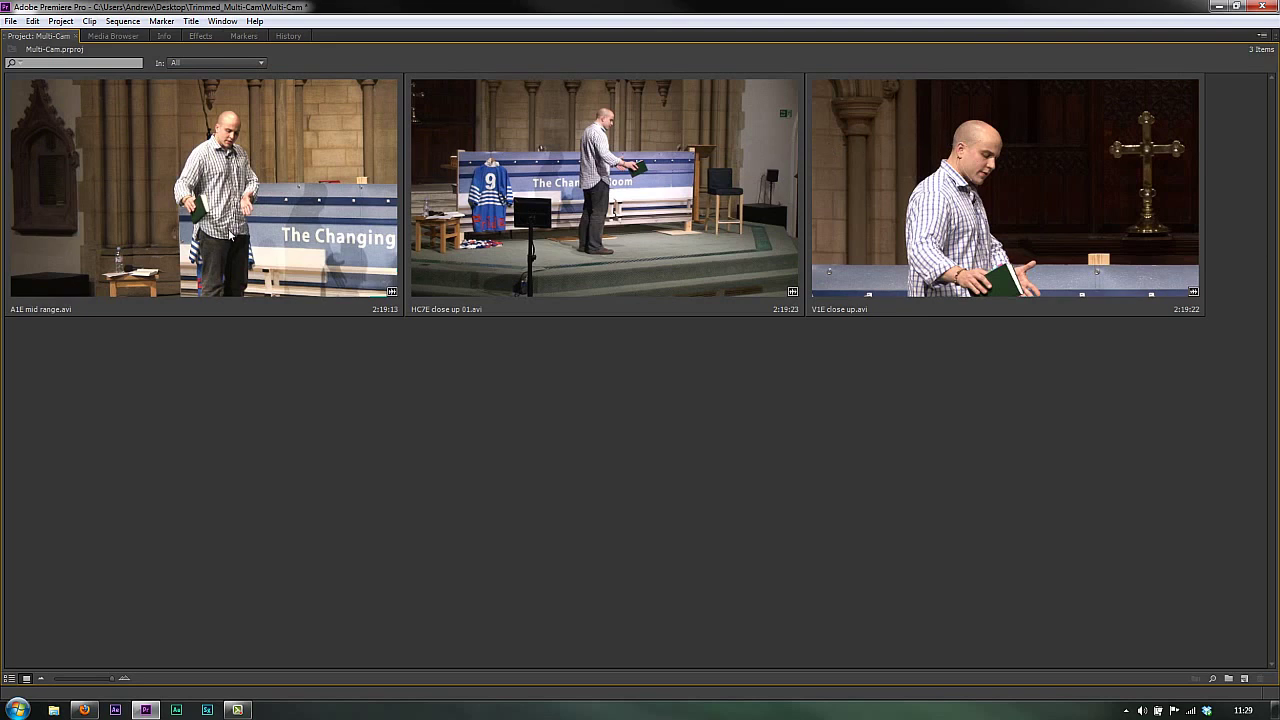
left_click(323, 192)
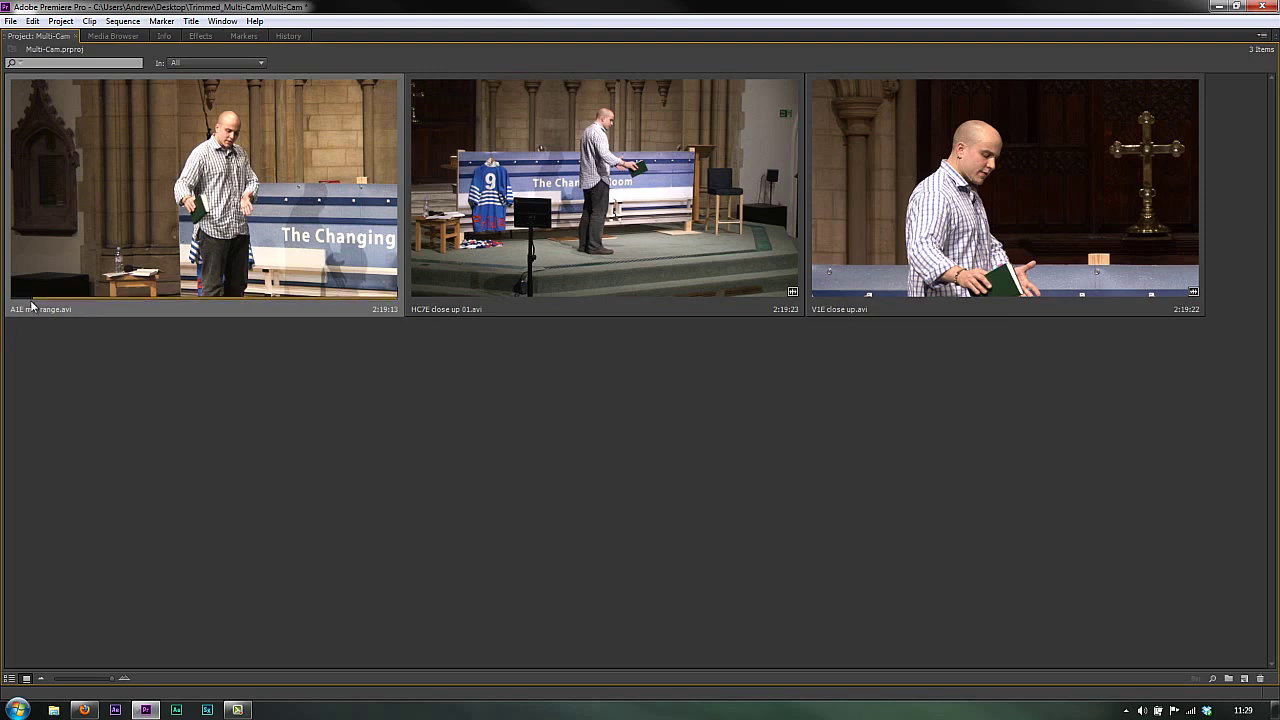
key("space")
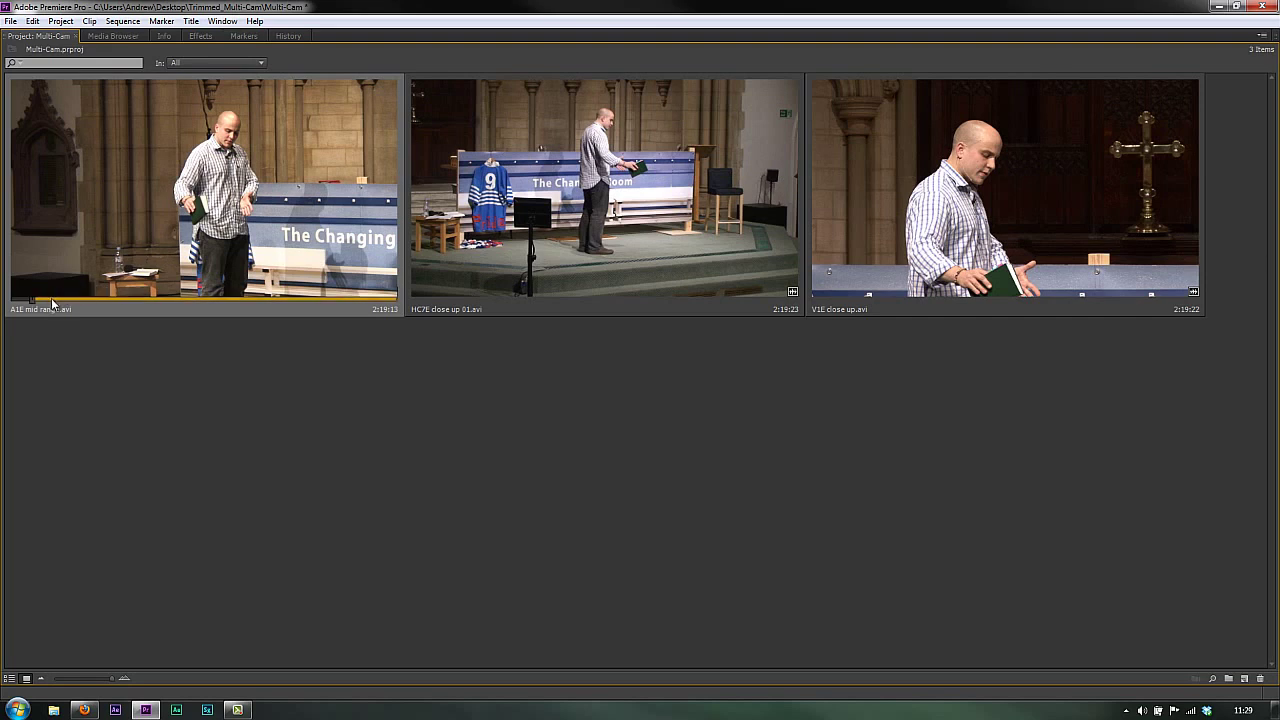
left_click(8, 309)
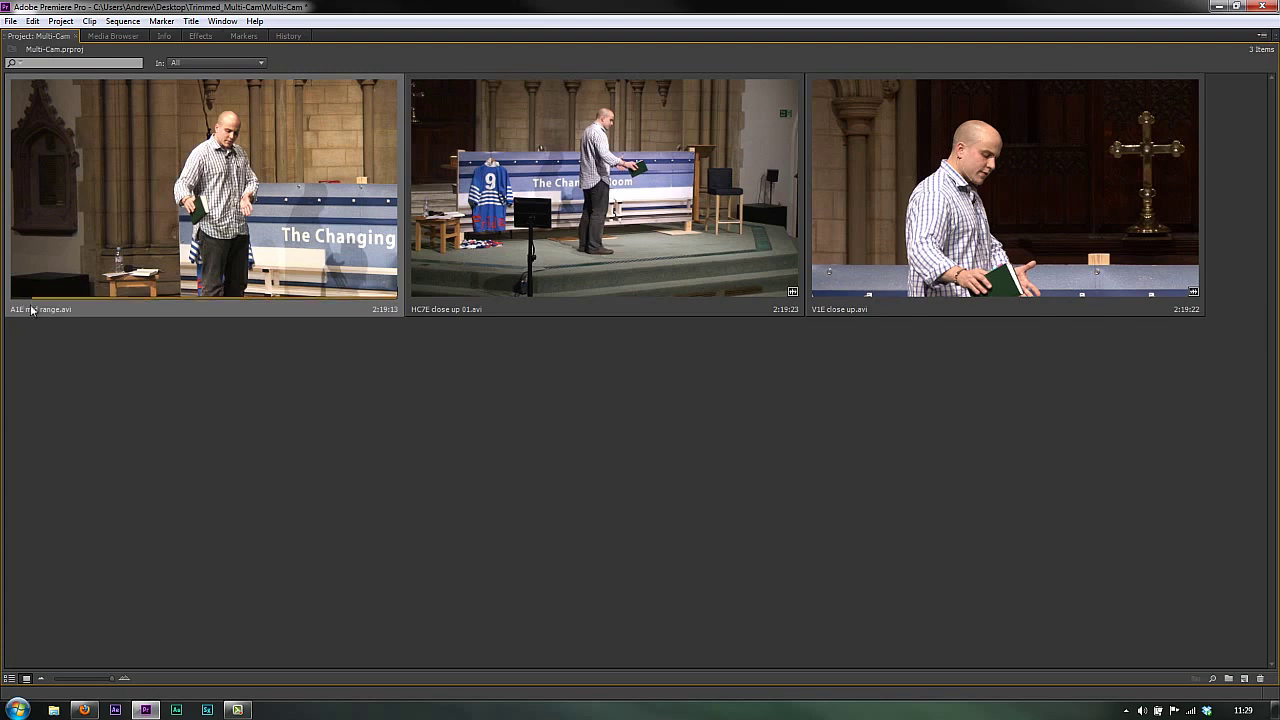
left_click(540, 268)
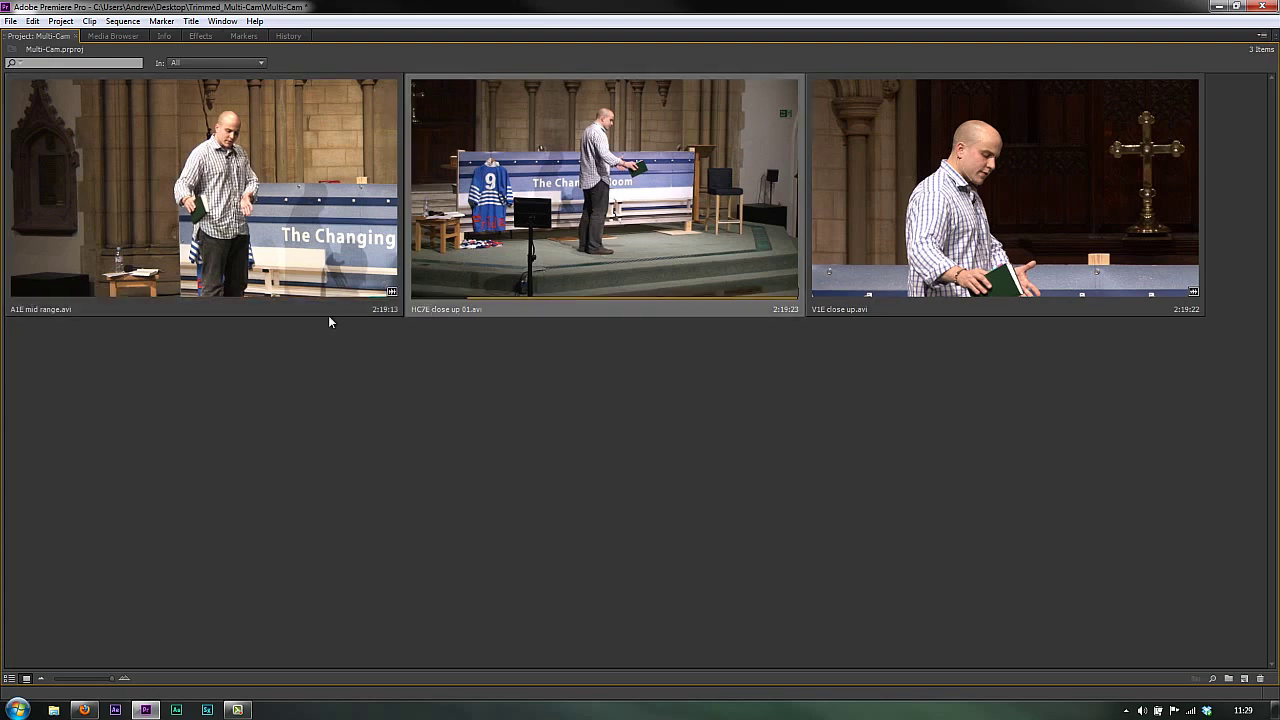
- Select the V1E close up, HC7E close up 01 and A1E mid range clips together
left_click(889, 298)
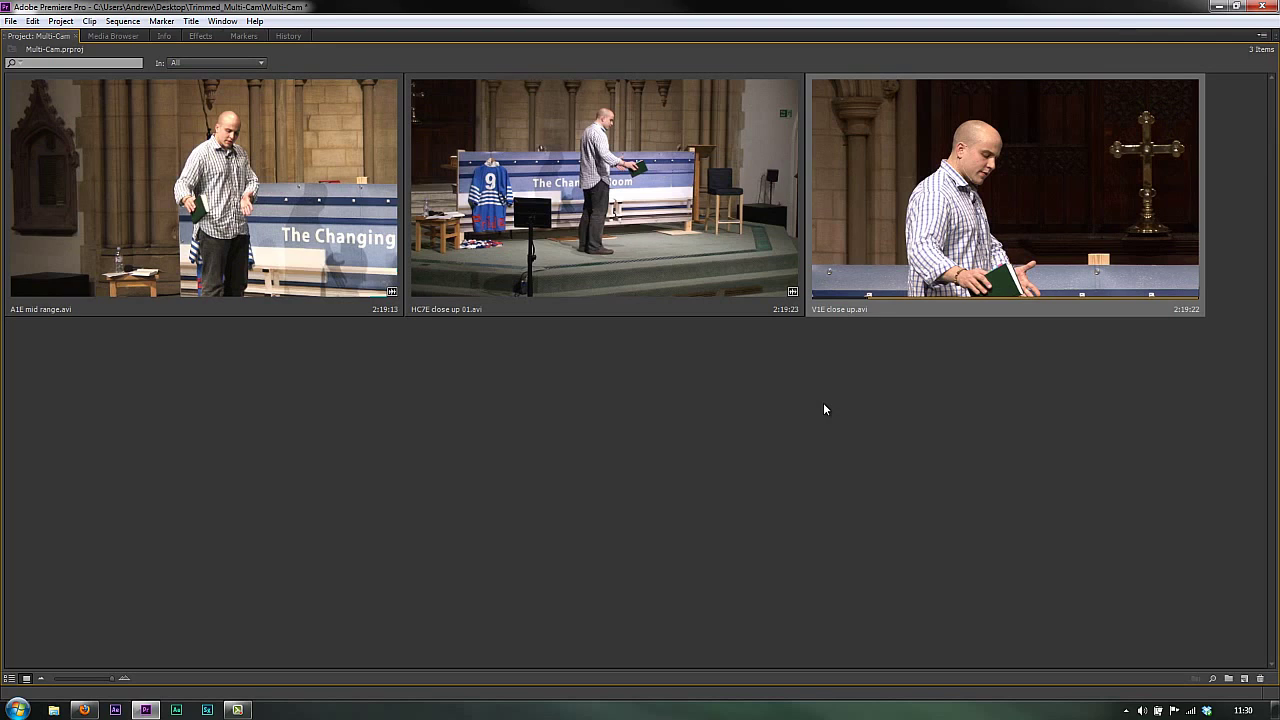
left_click(830, 255)
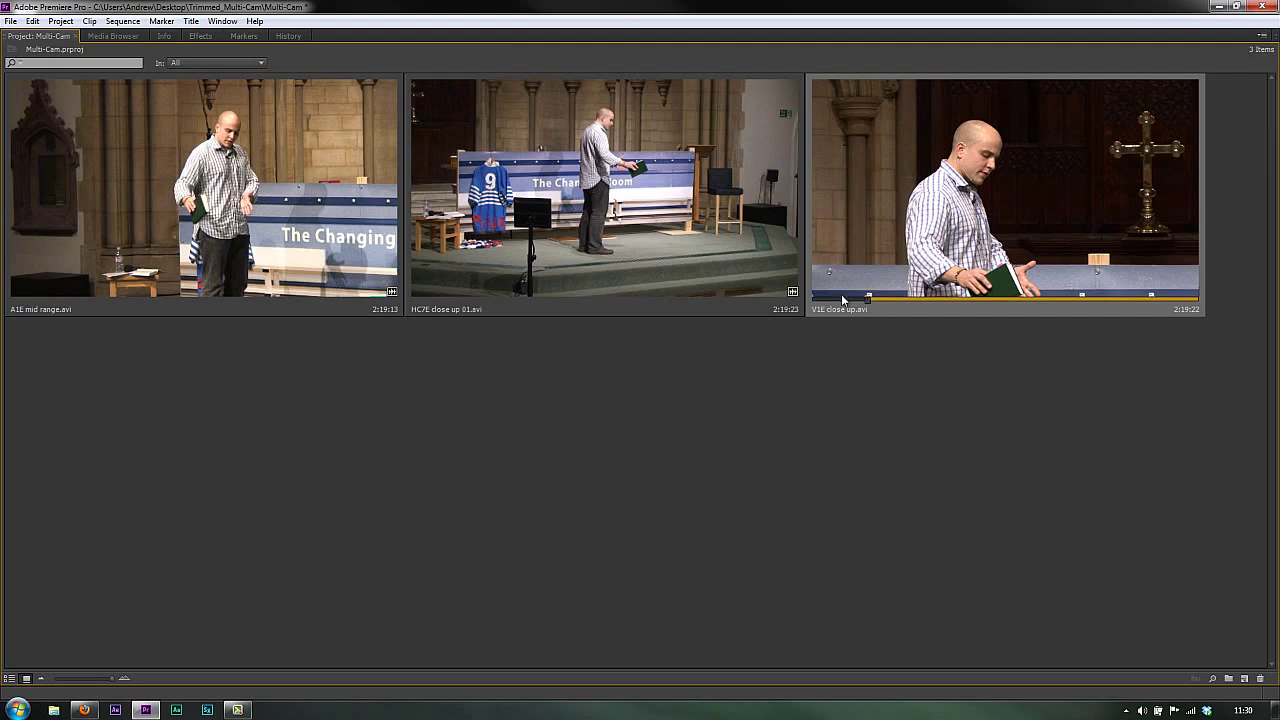
left_click(500, 267)
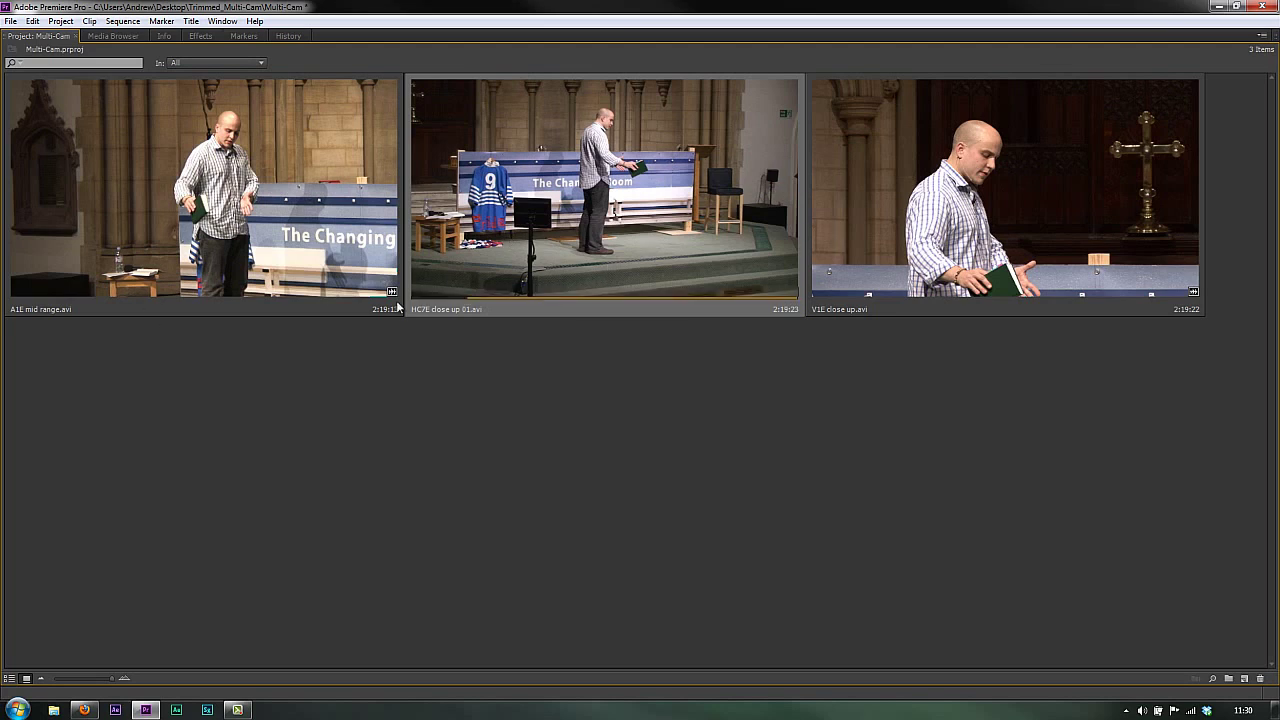
left_click(102, 278)
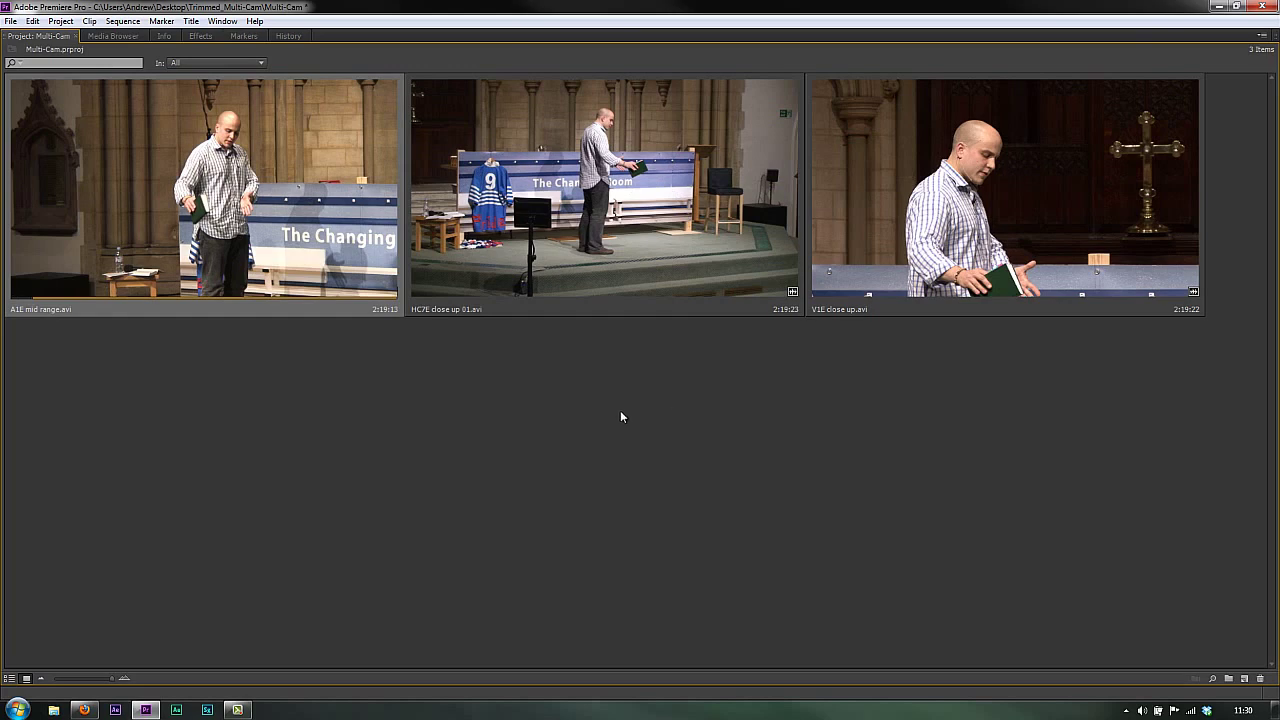
left_click_drag(162, 387, 928, 231)
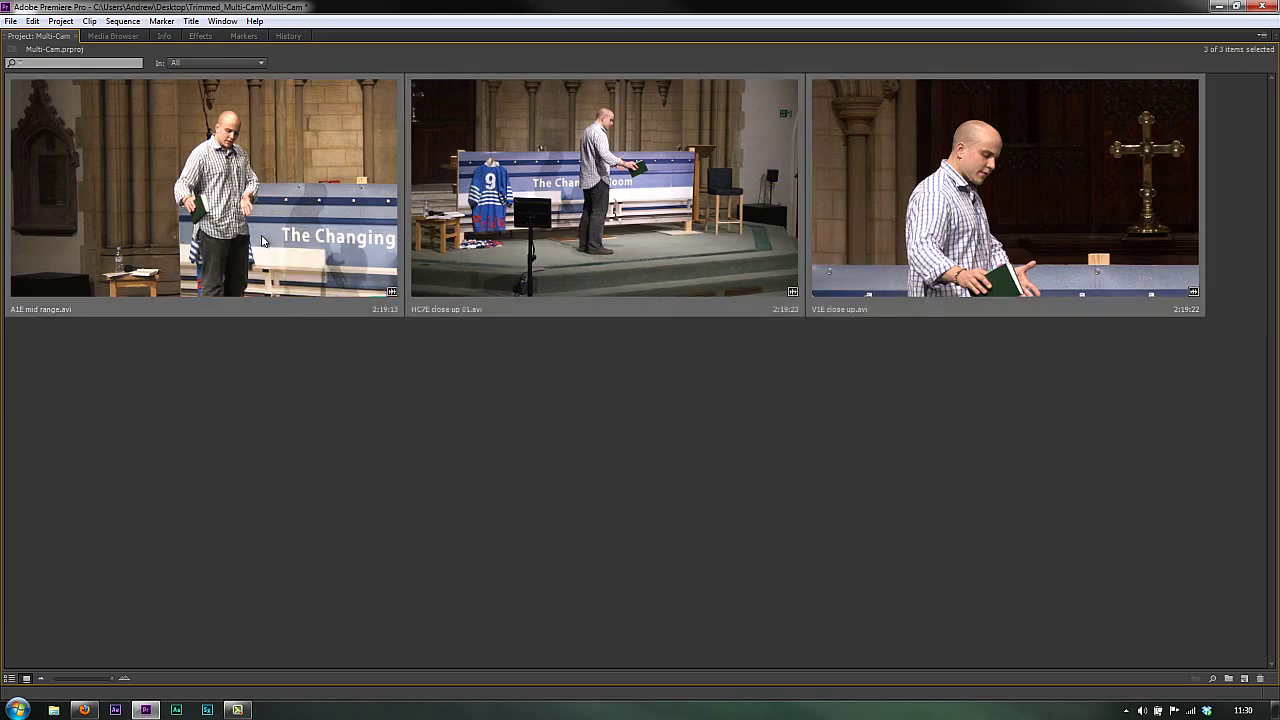
- Create a multi-camera source sequence named 'MultiCam Source' from the three clips, synced on In Points
right_click(262, 240)
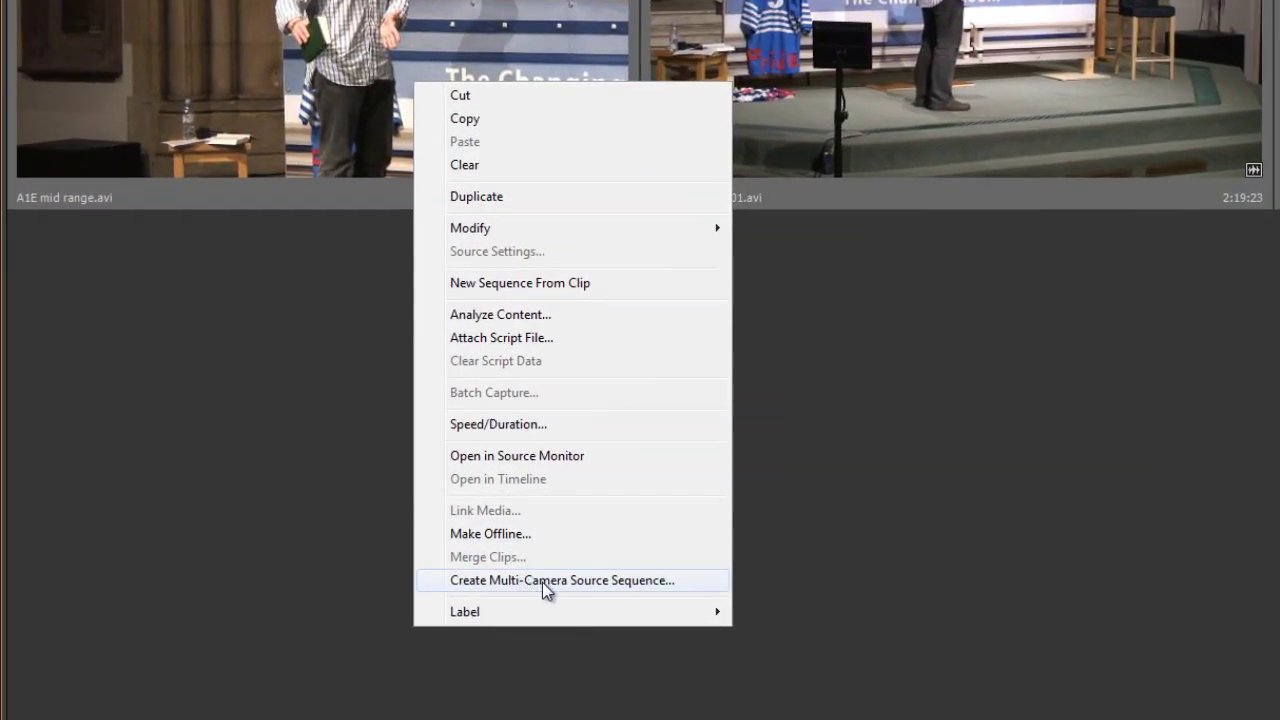
left_click(542, 582)
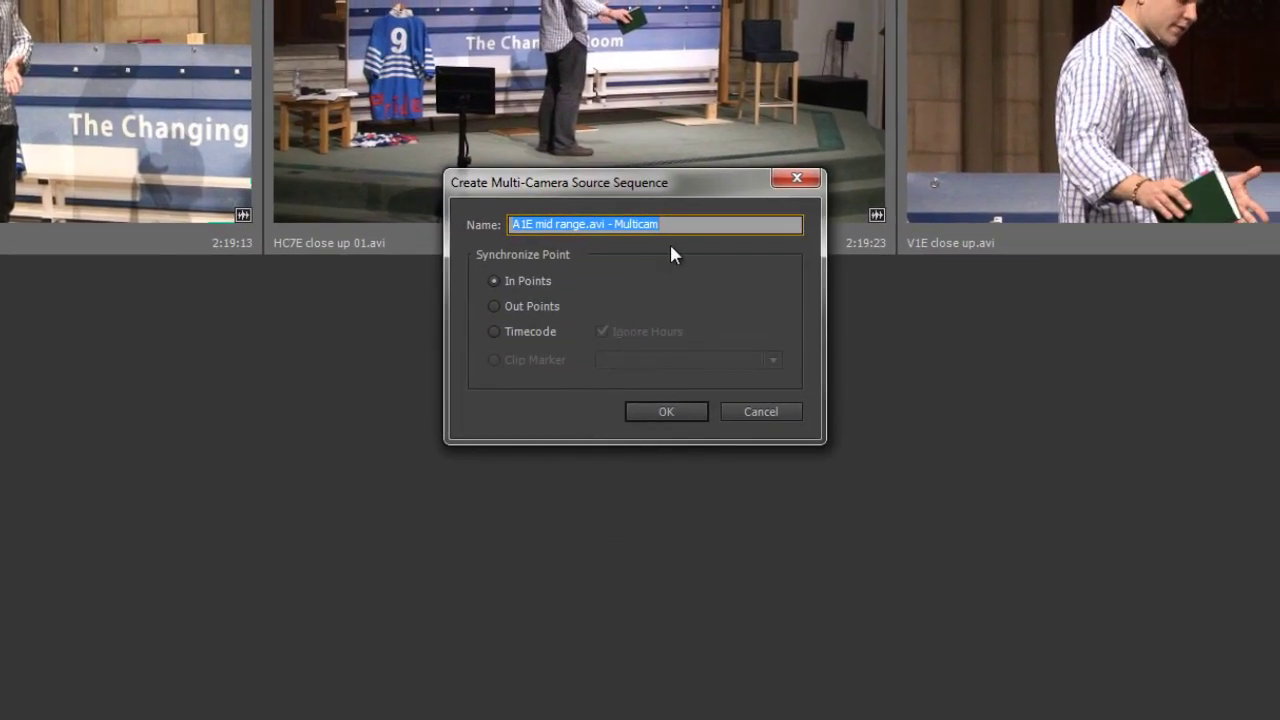
type("Multi")
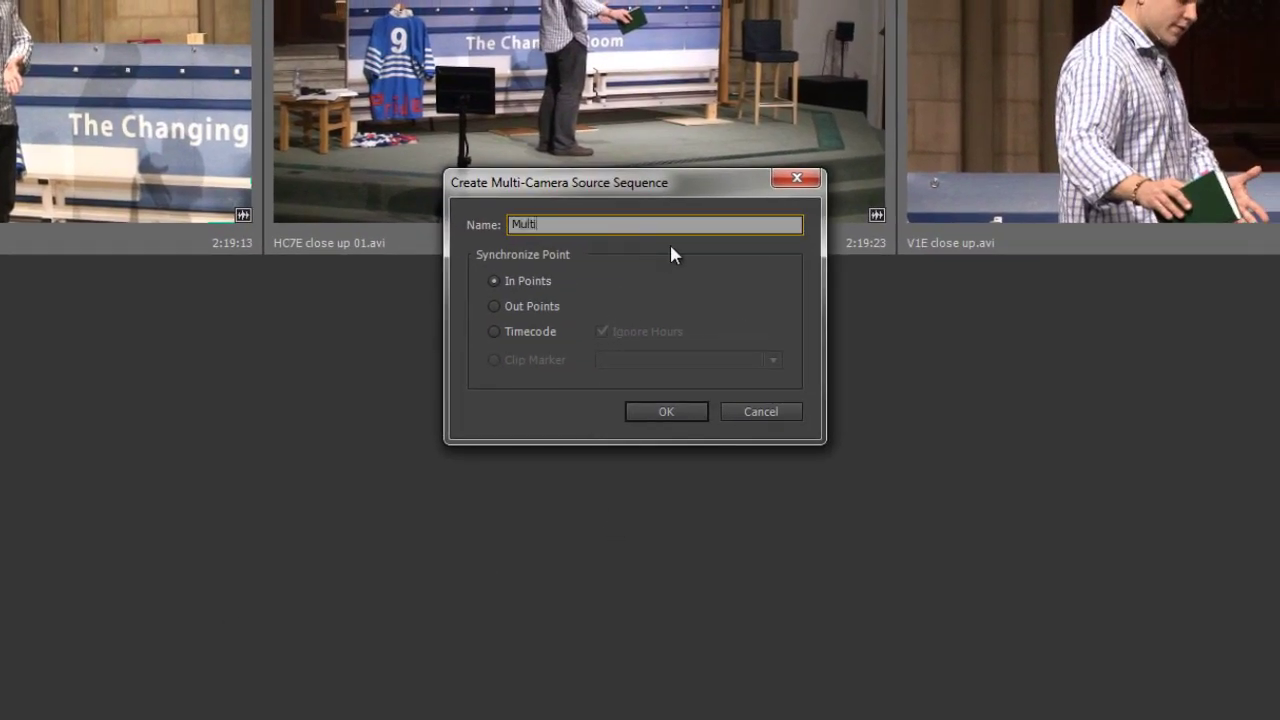
type("Cam Source")
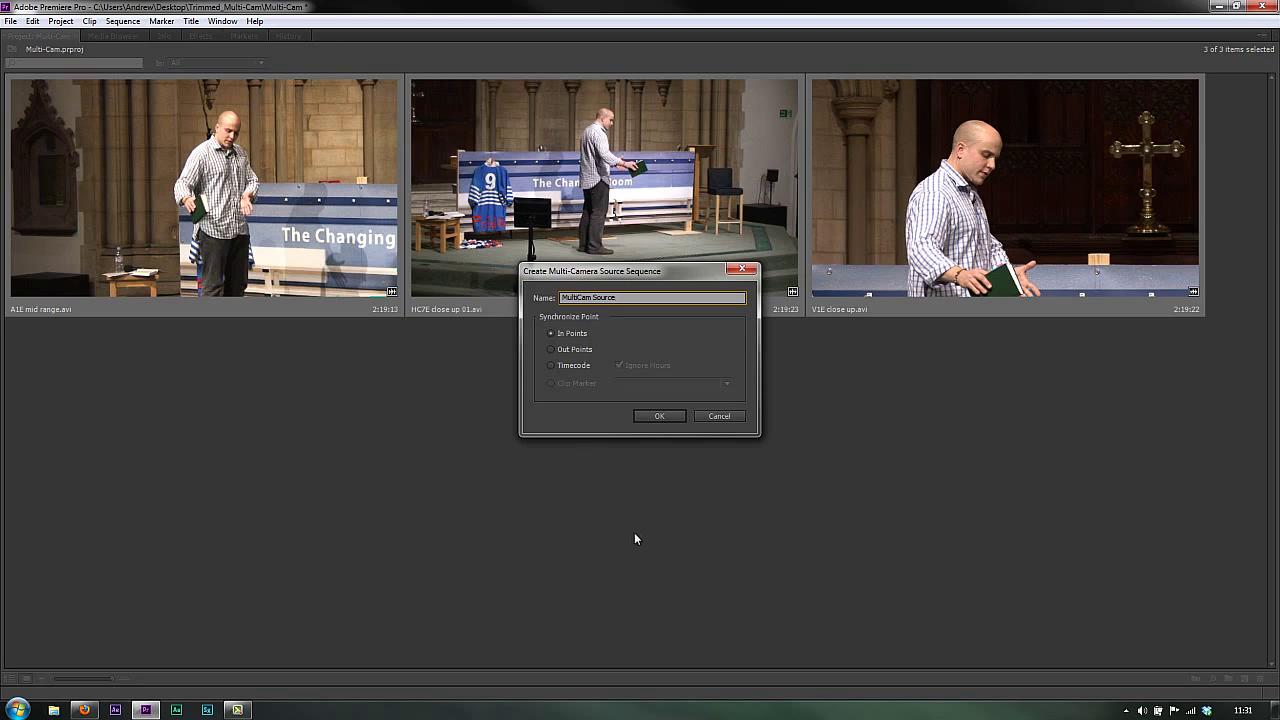
left_click(656, 416)
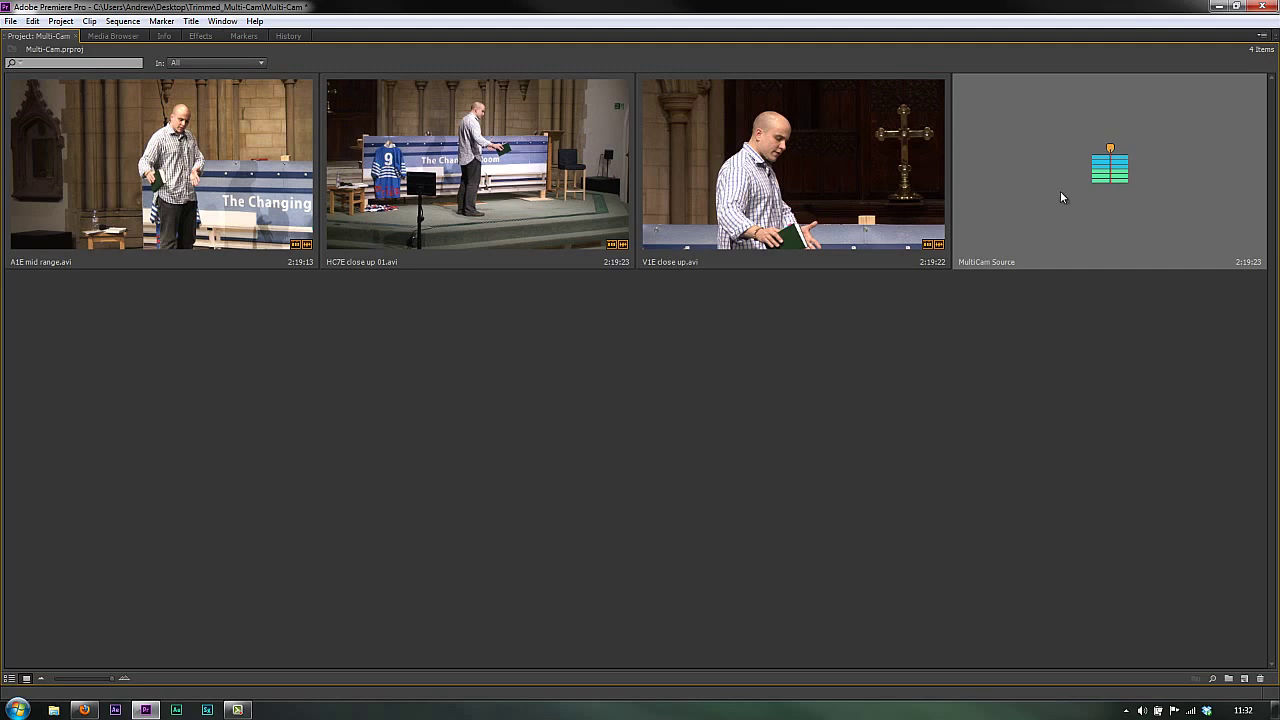
- Restore the workspace, shrink the thumbnails, and open MultiCam Source in the timeline
key("grave")
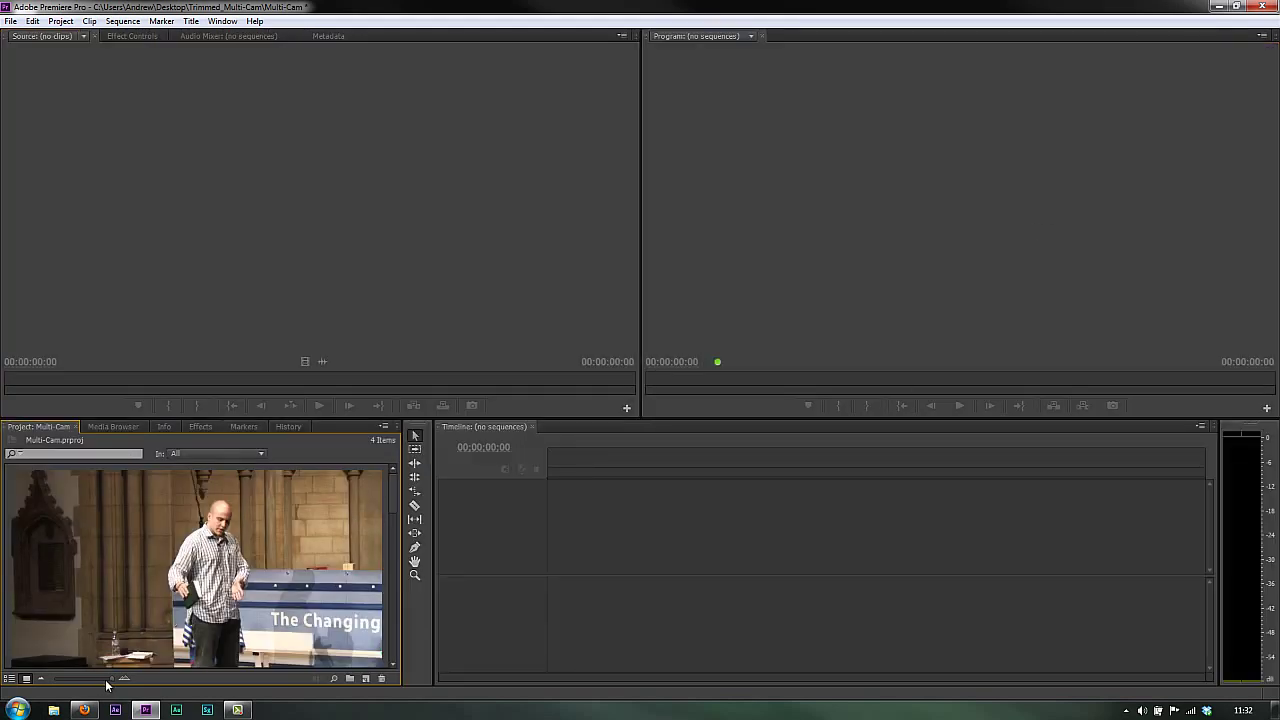
left_click_drag(113, 681, 42, 684)
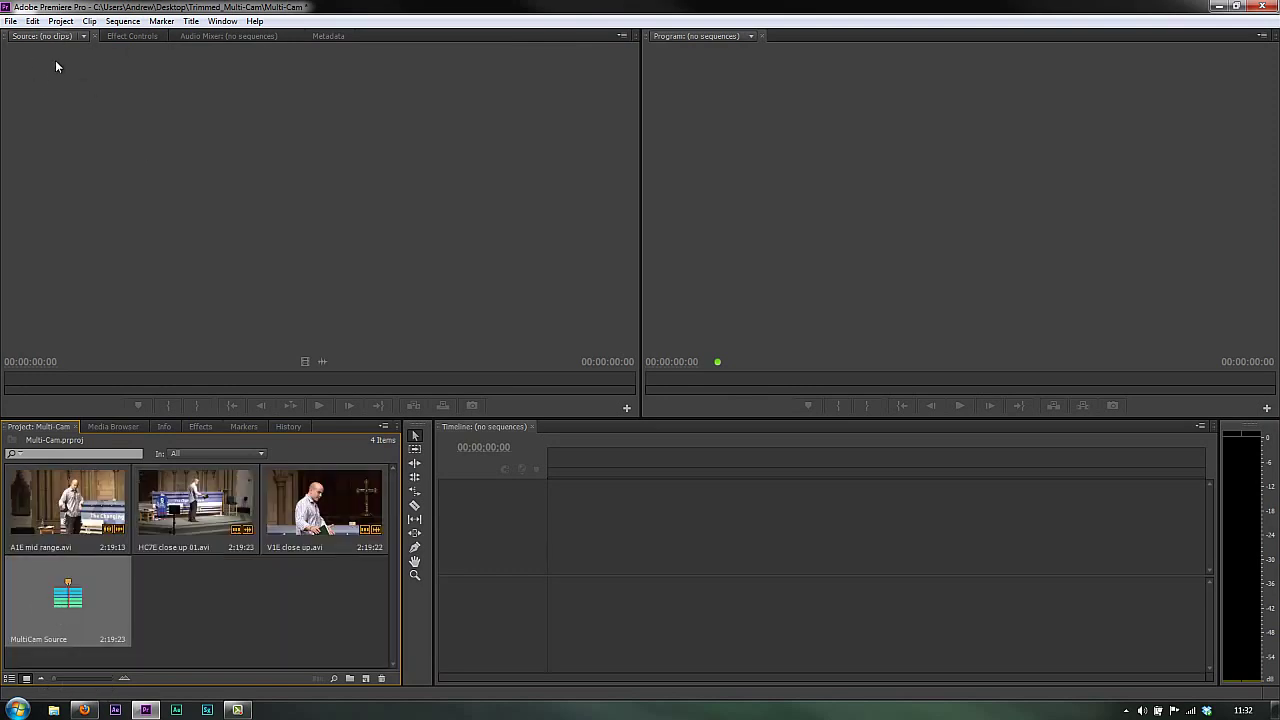
right_click(77, 604)
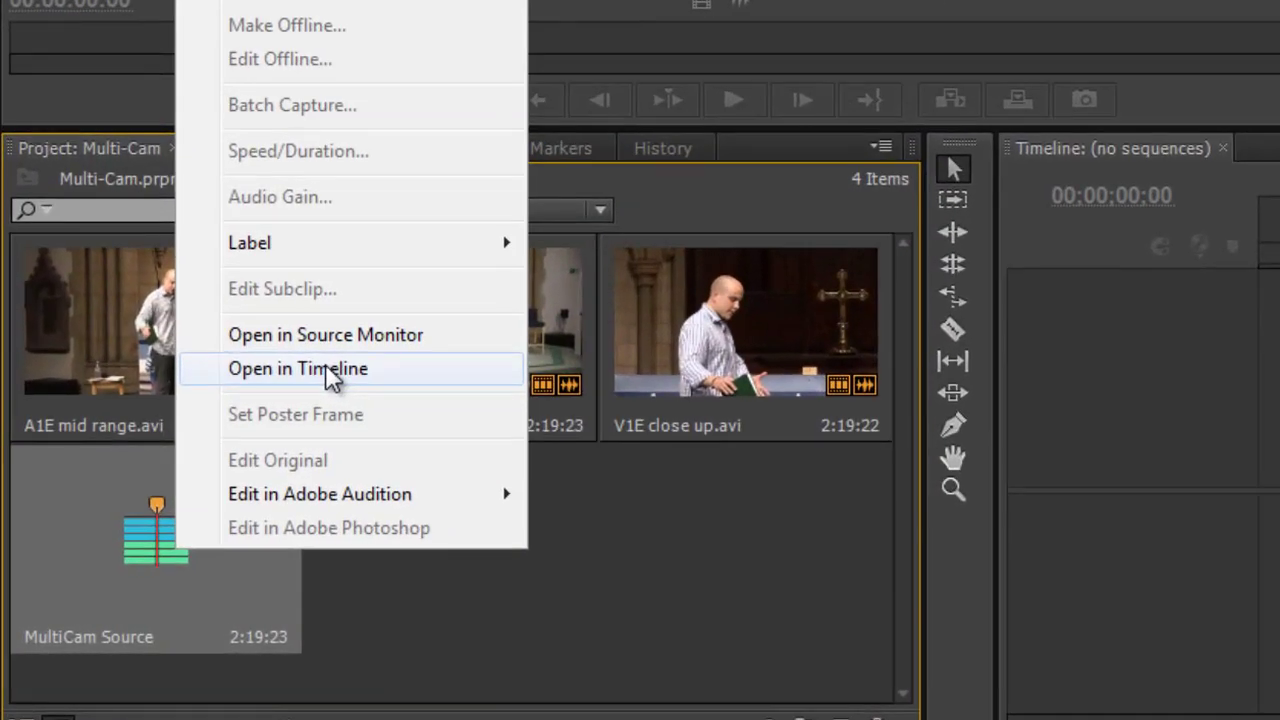
left_click(328, 368)
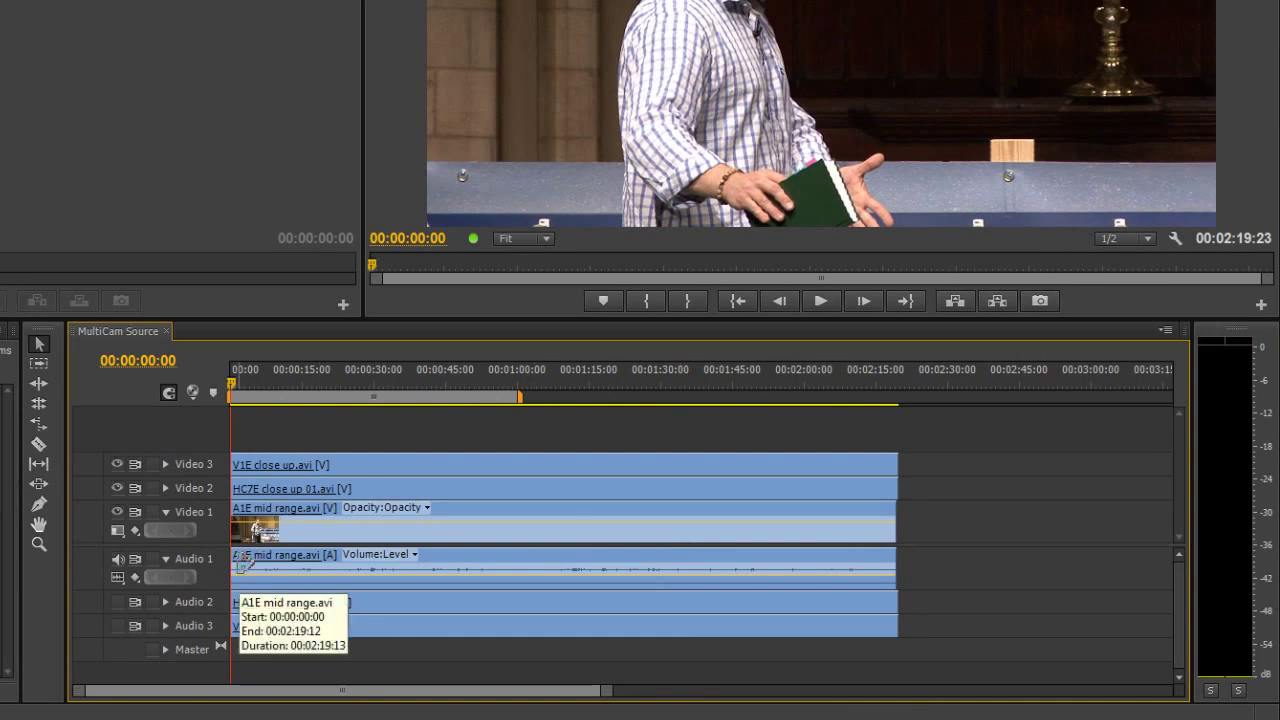
- Shift the camera clips about 1:04 later and extend each clip's start earlier to its media limit
left_click(42, 366)
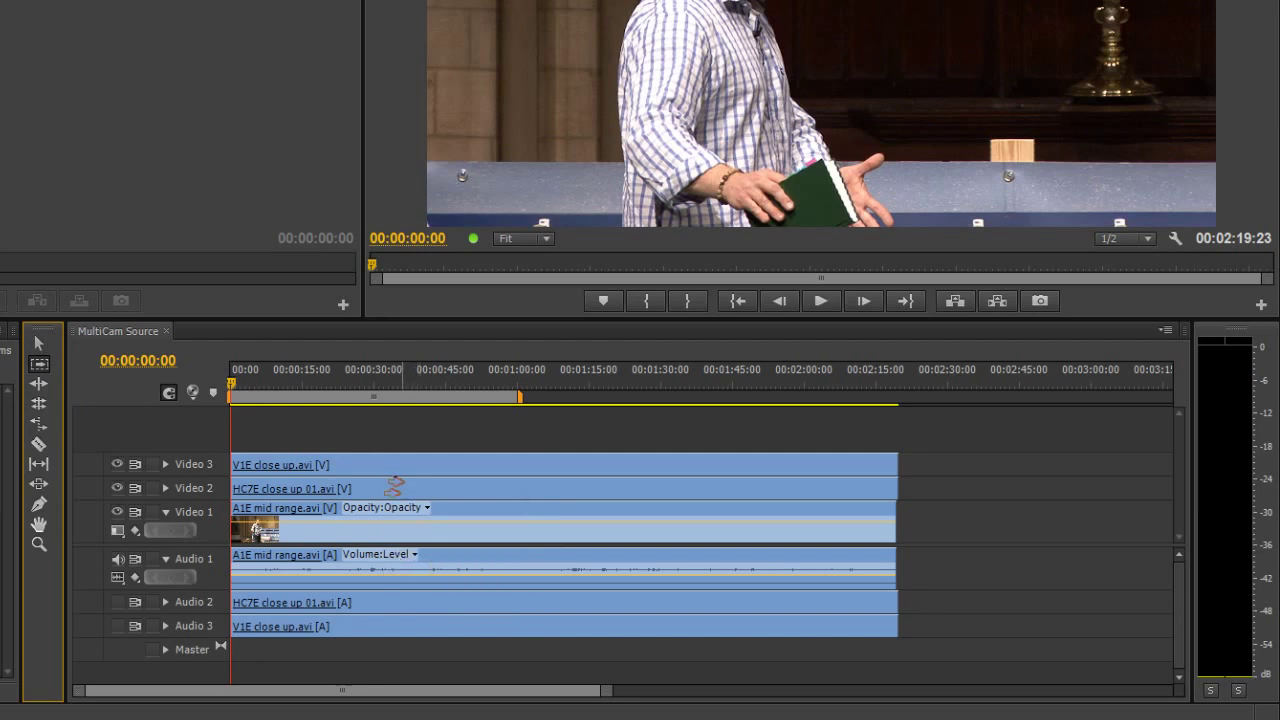
left_click_drag(395, 488, 701, 474)
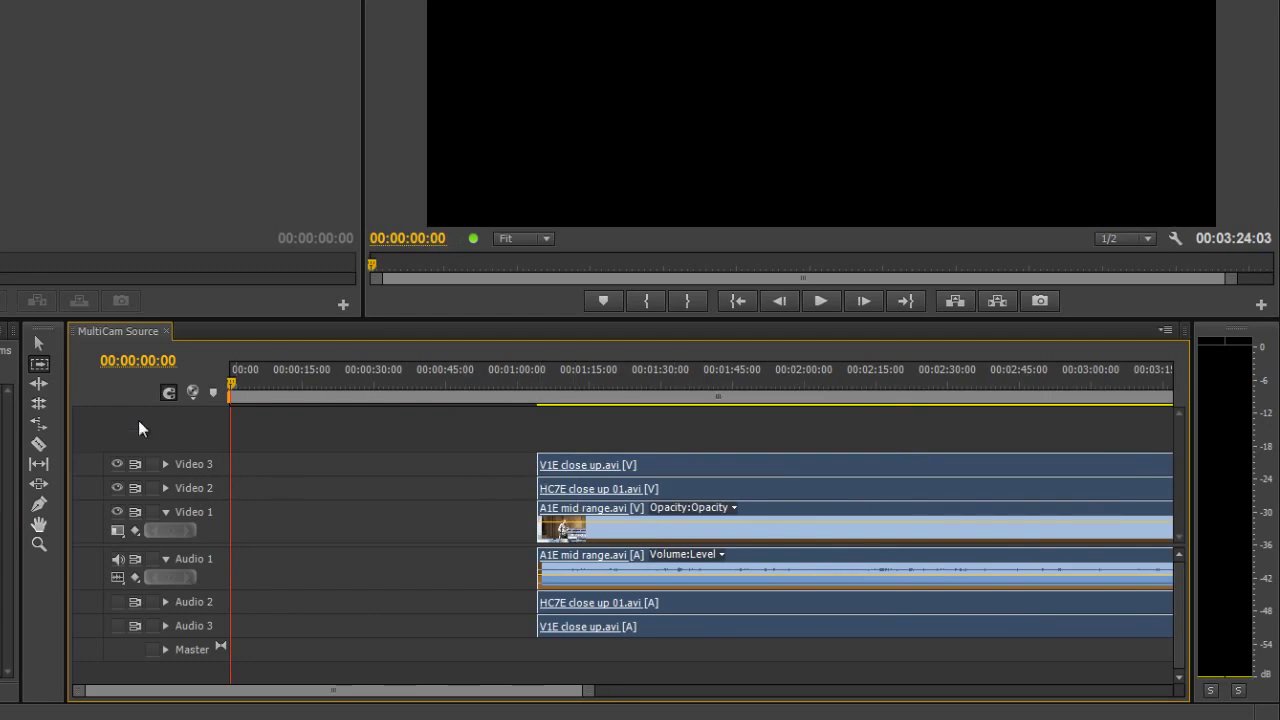
left_click(39, 345)
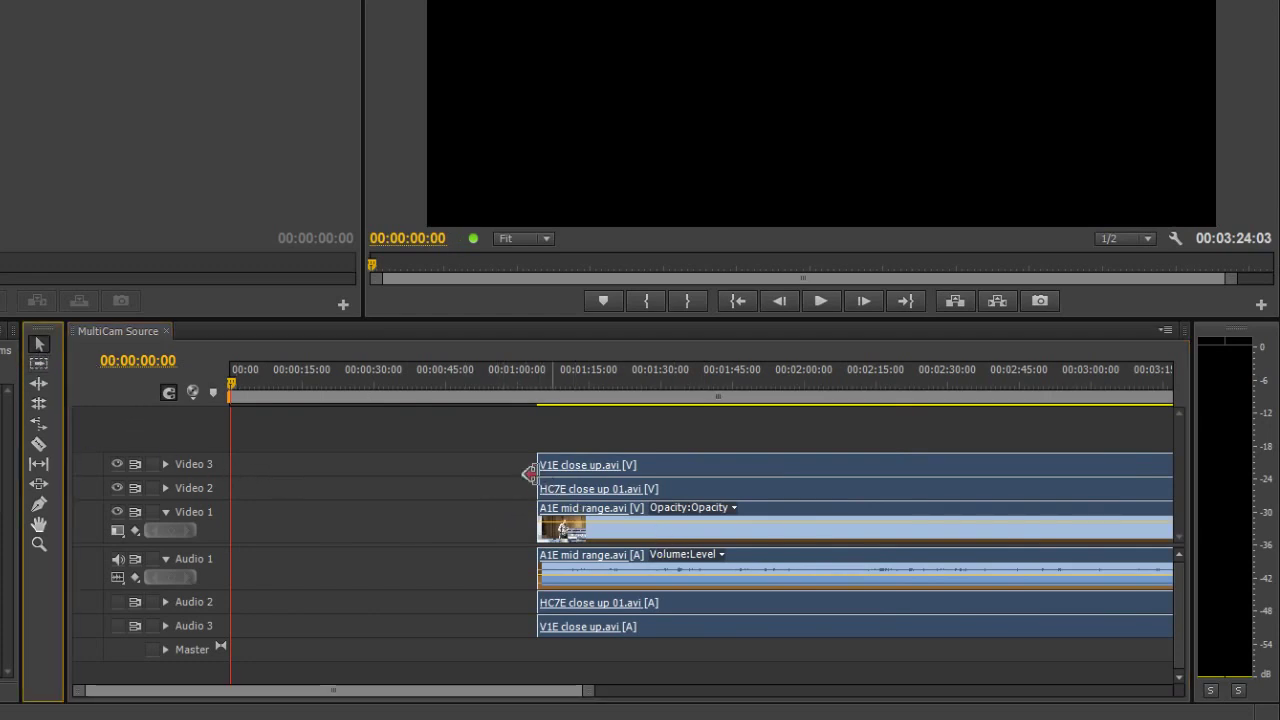
left_click_drag(528, 464, 245, 466)
left_click_drag(538, 488, 300, 500)
left_click_drag(538, 512, 298, 532)
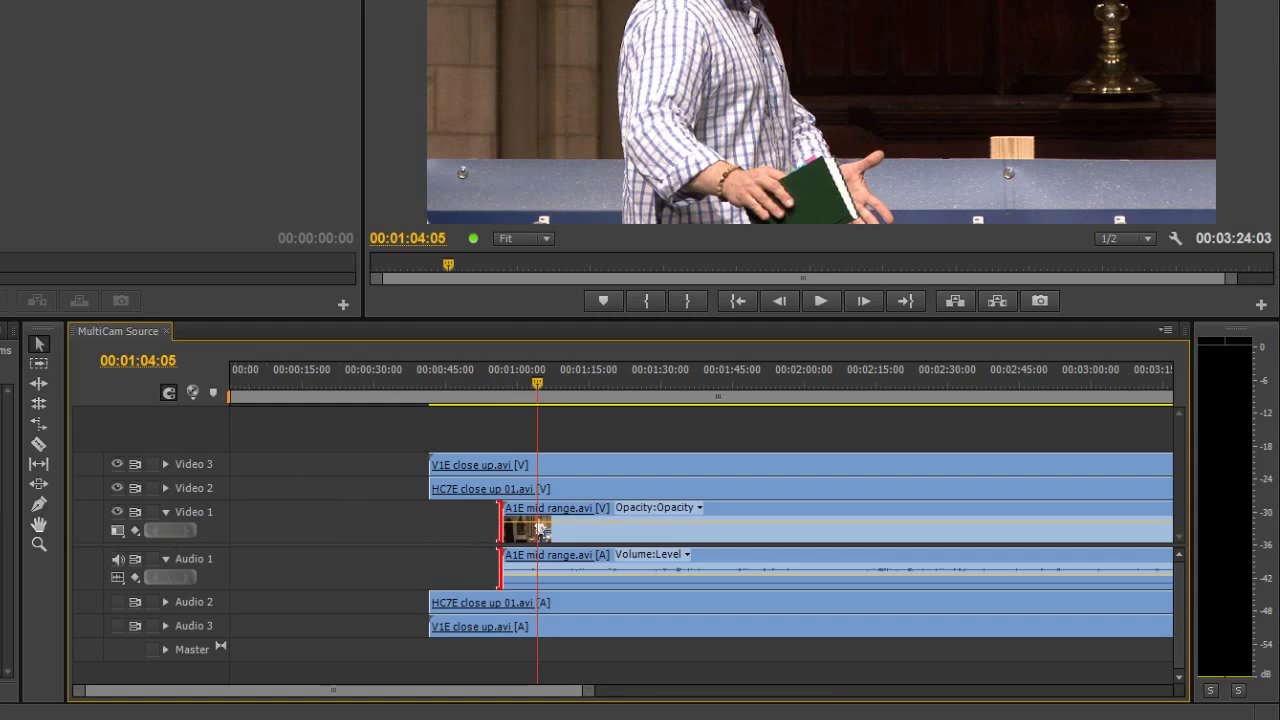
- Shift all clips about 41 seconds earlier so they start near zero
left_click(50, 366)
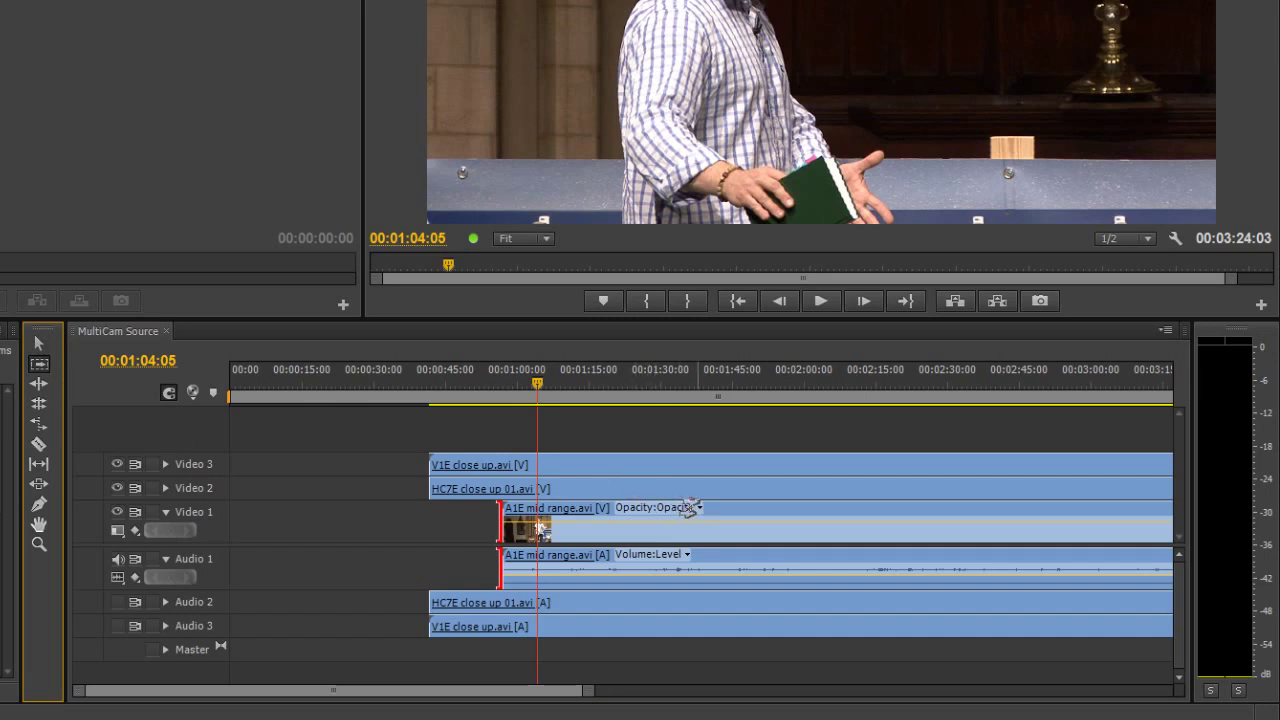
left_click_drag(694, 520, 352, 540)
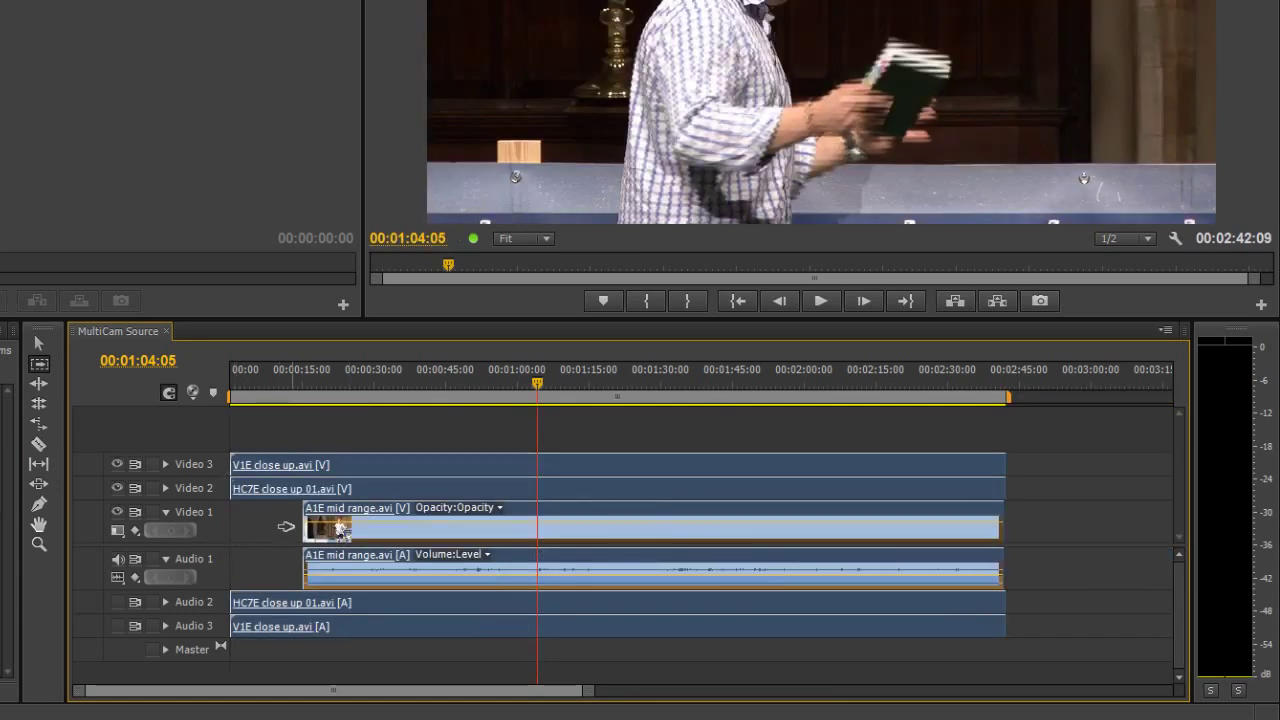
left_click(40, 345)
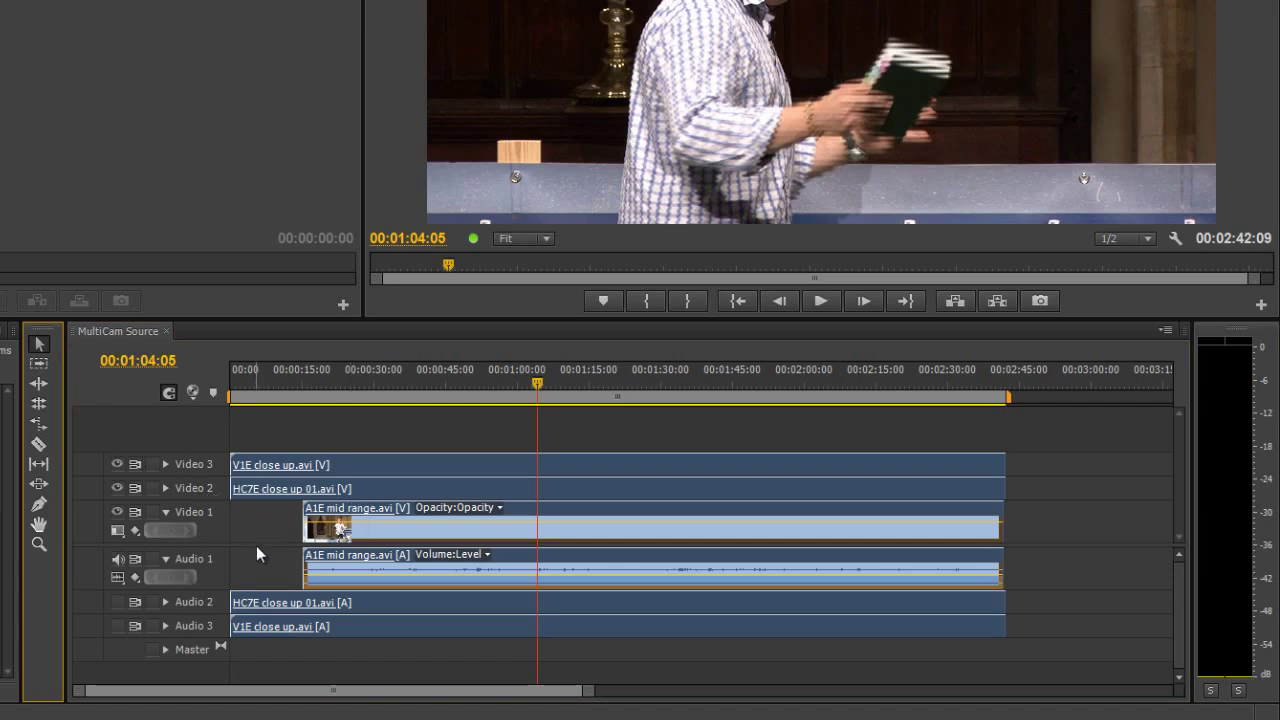
- Select all clips in the sequence and expand Audio 2 and Audio 3
left_click(256, 649)
key("ctrl+a")
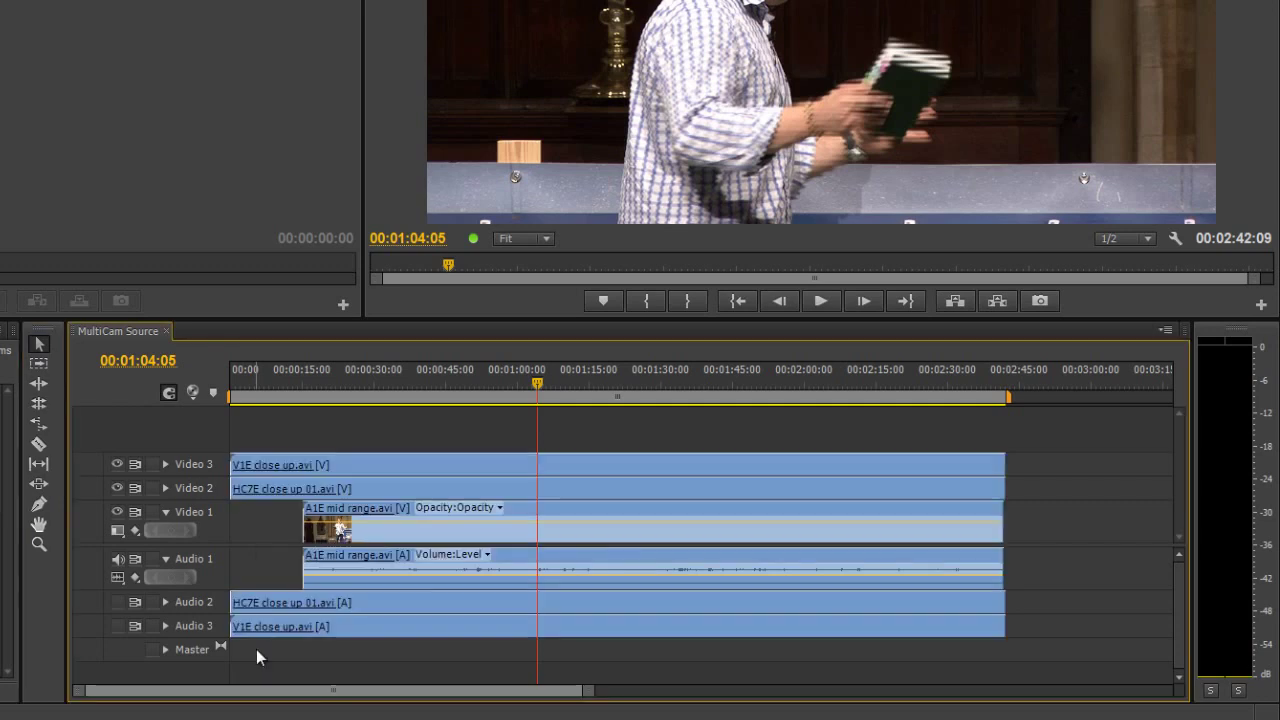
left_click(166, 601)
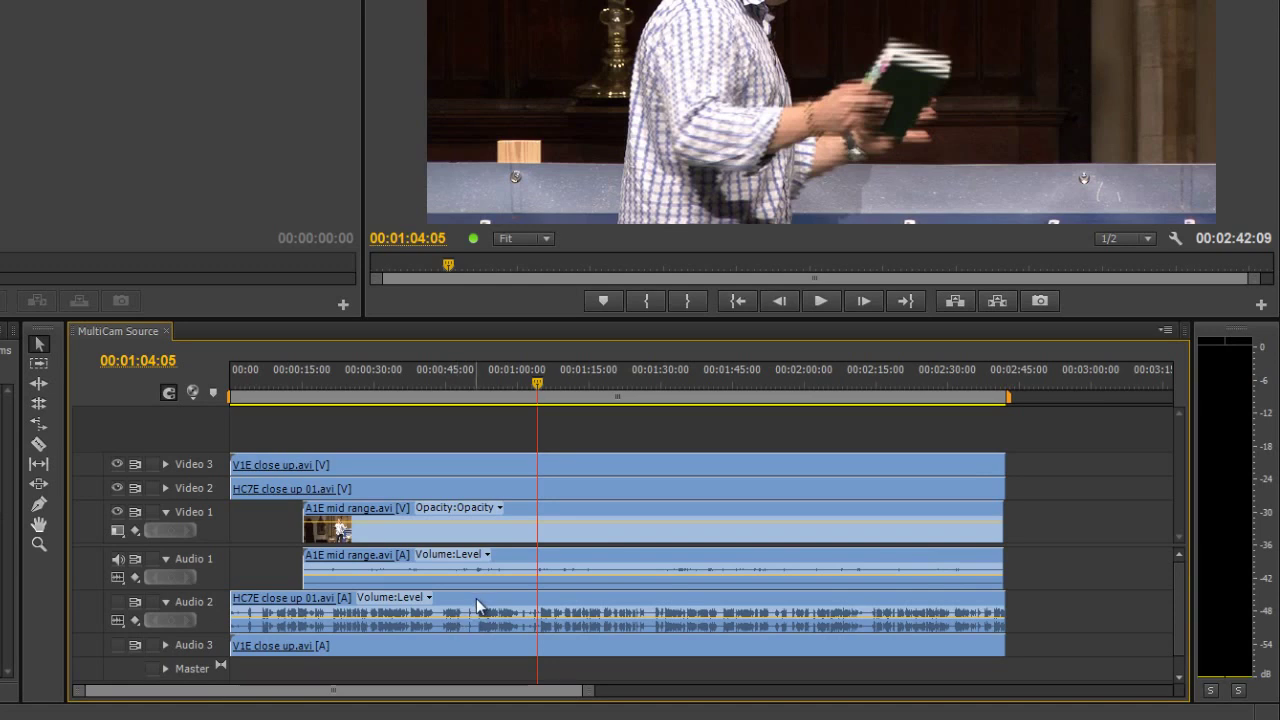
left_click(165, 645)
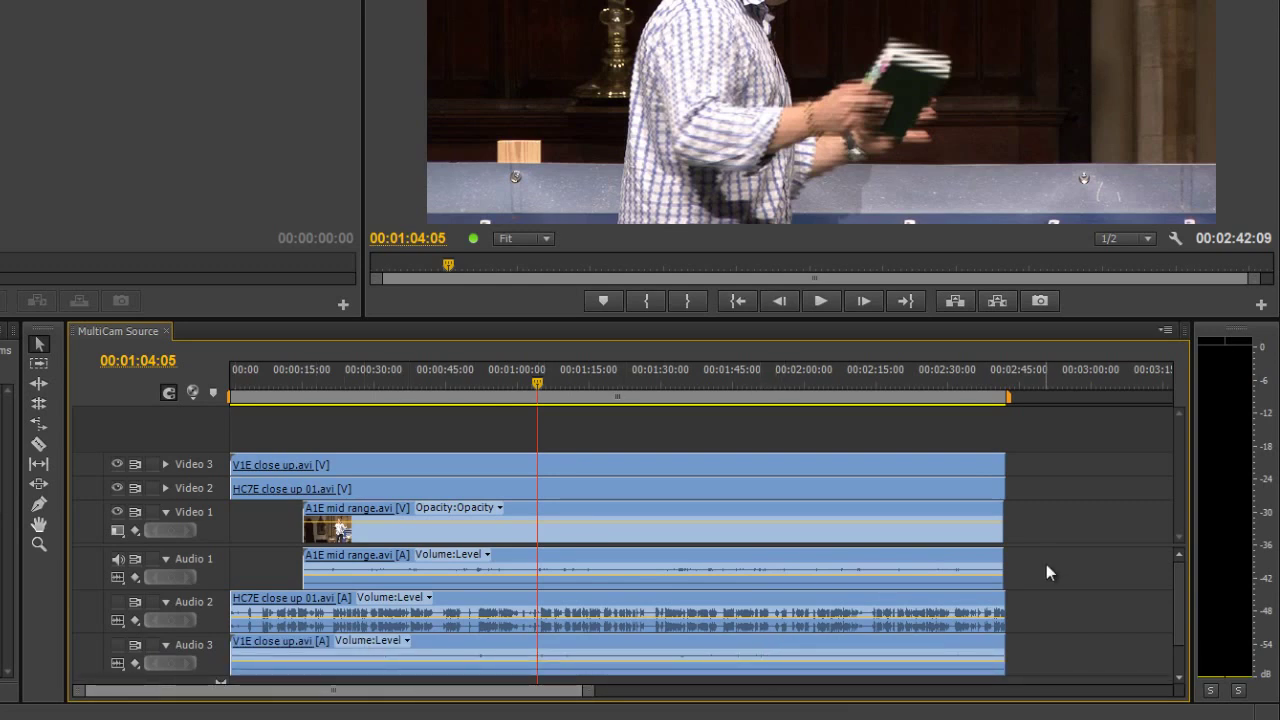
- Delete the A1E and V1E audio clips and move the HC7E close up 01 audio to Audio 1
left_click(986, 575)
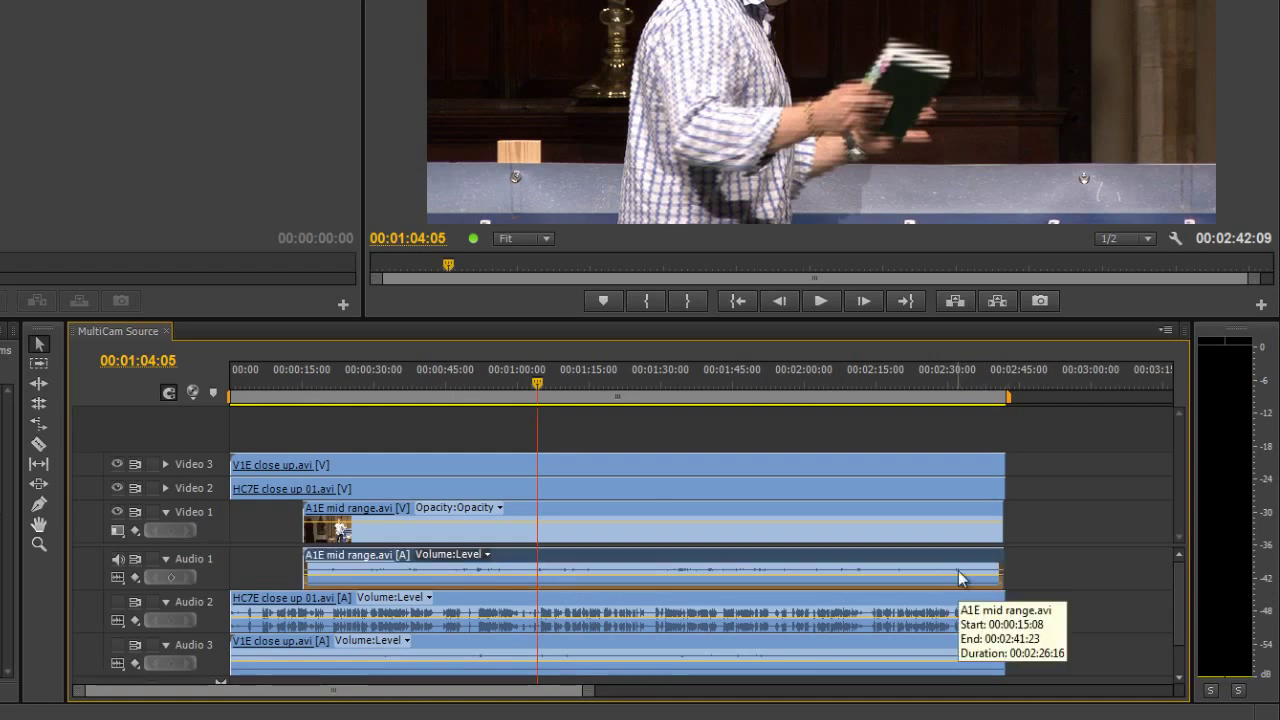
key("Delete")
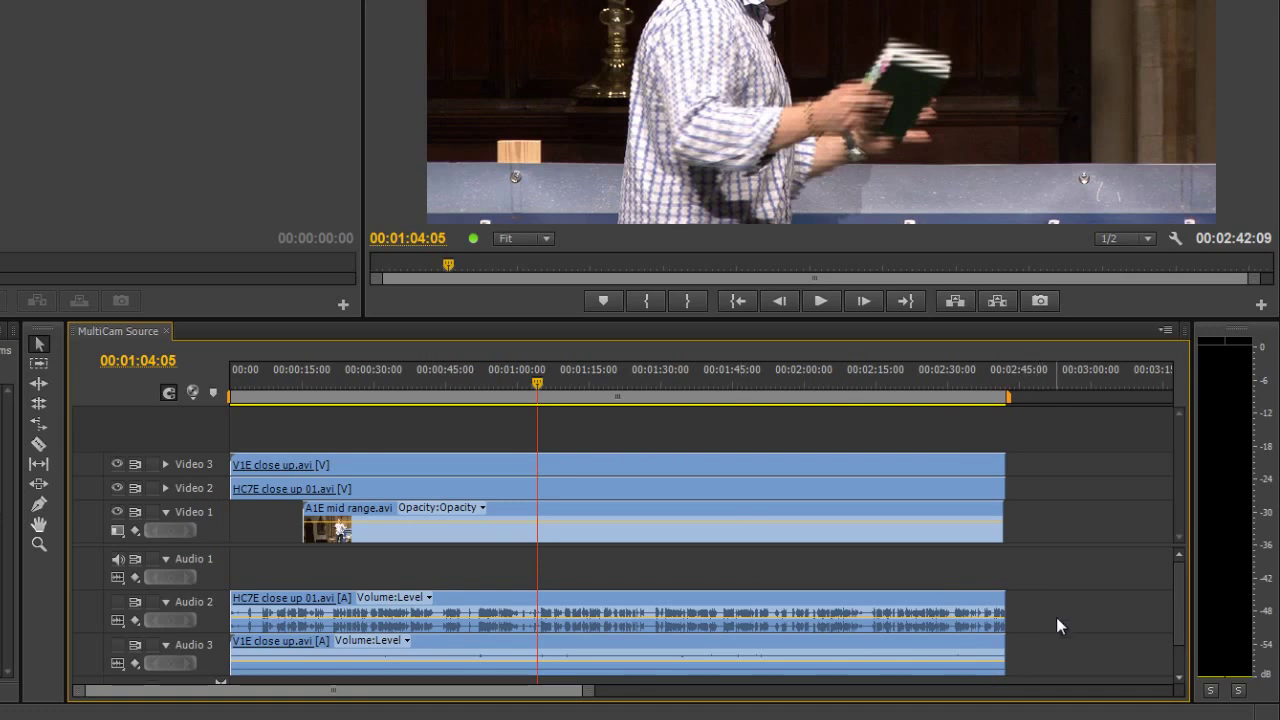
left_click(976, 617)
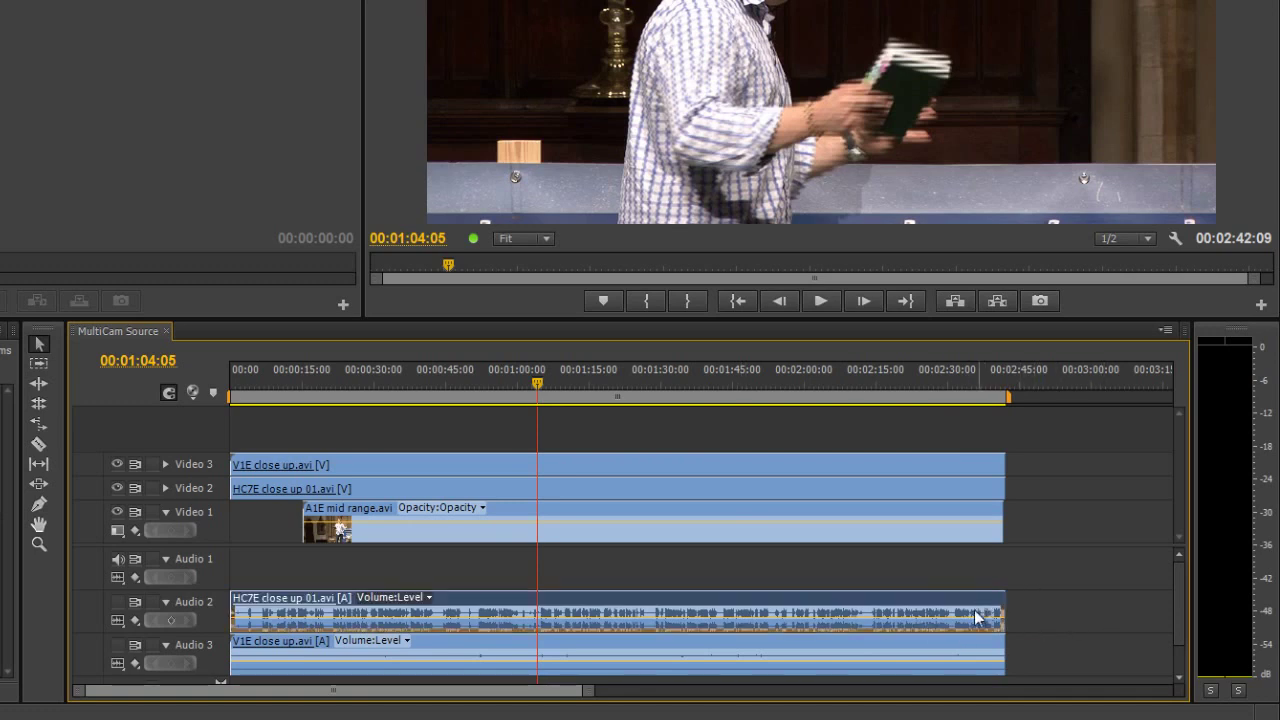
left_click_drag(844, 606, 842, 582)
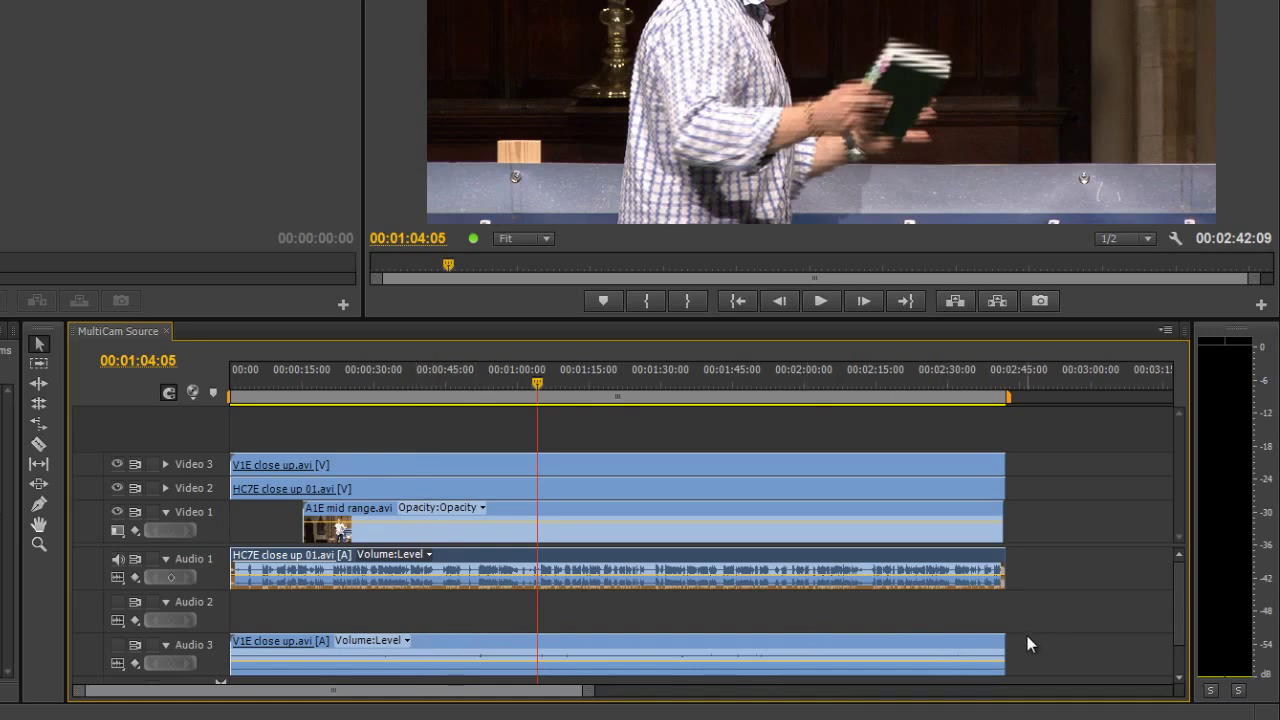
left_click(993, 652, "alt")
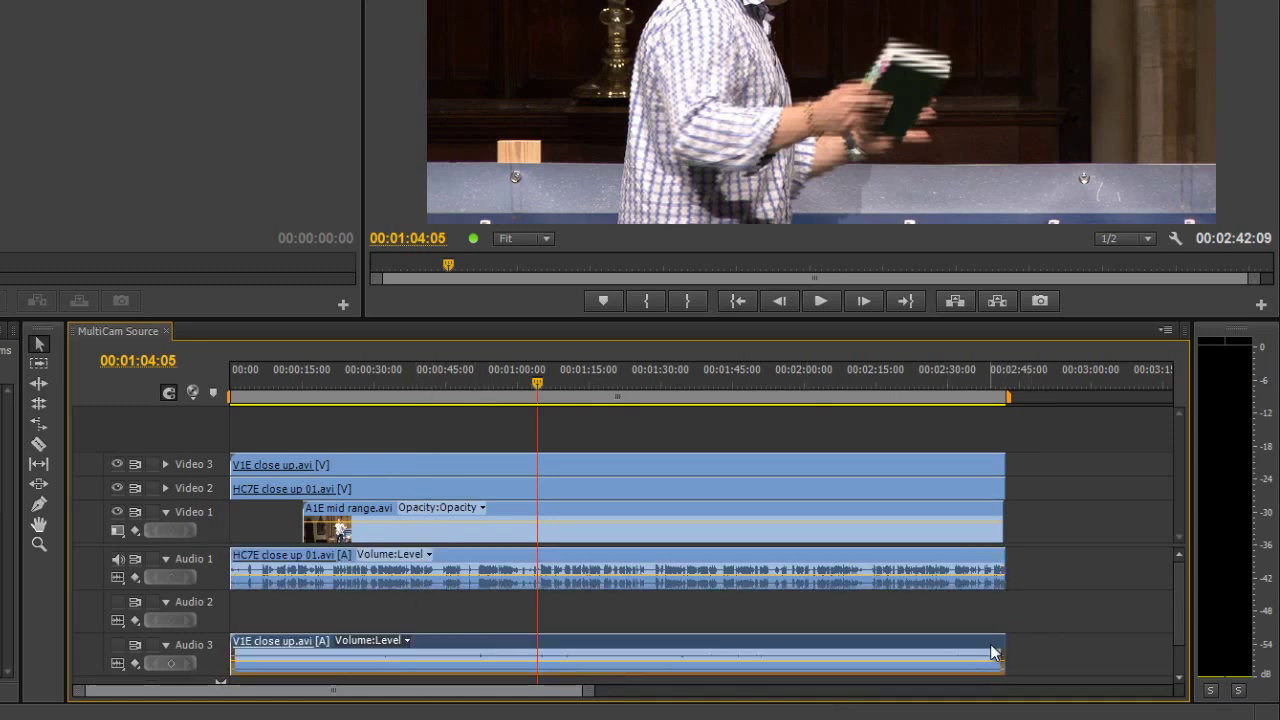
key("Delete")
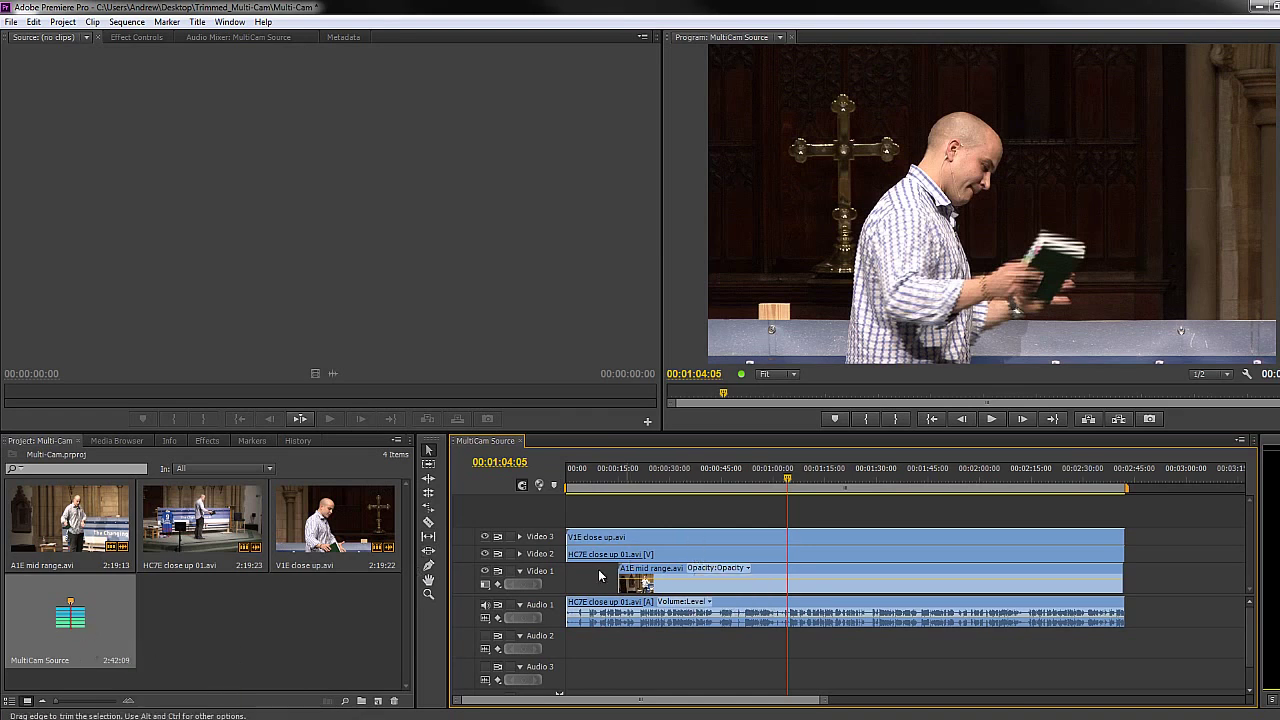
- Create a new sequence from the MultiCam Source clip
left_click(76, 617)
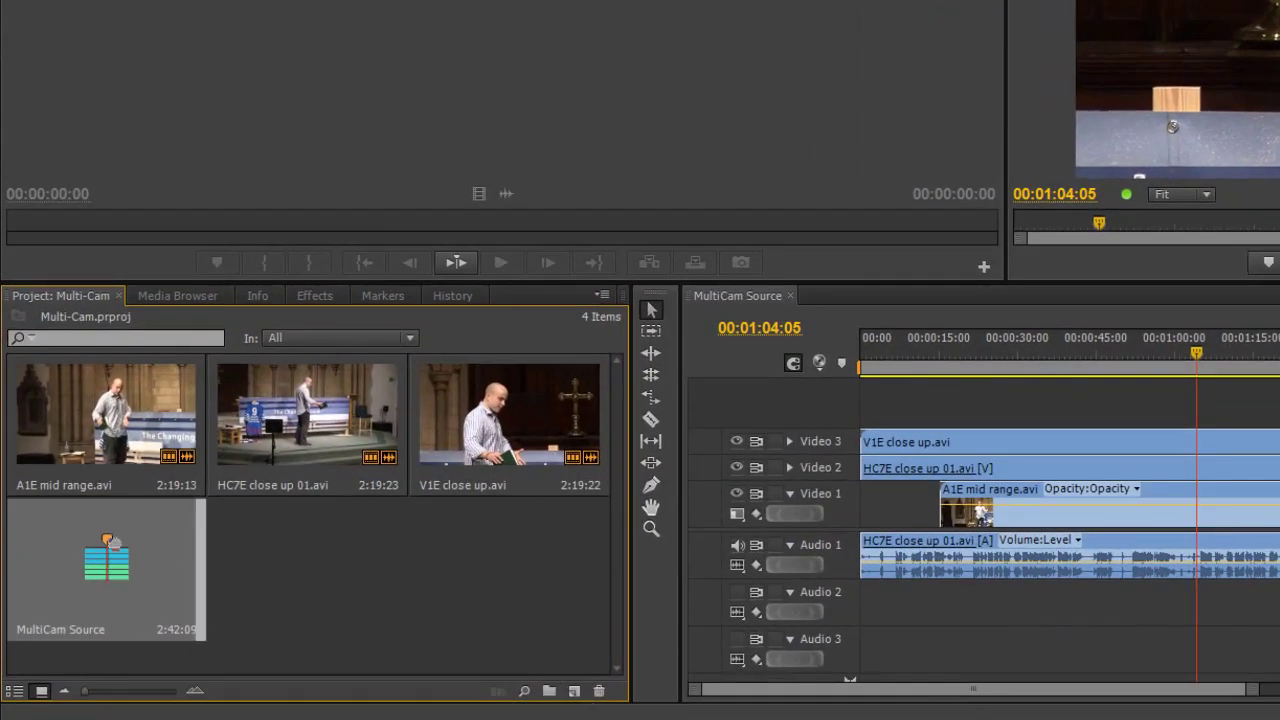
right_click(107, 566)
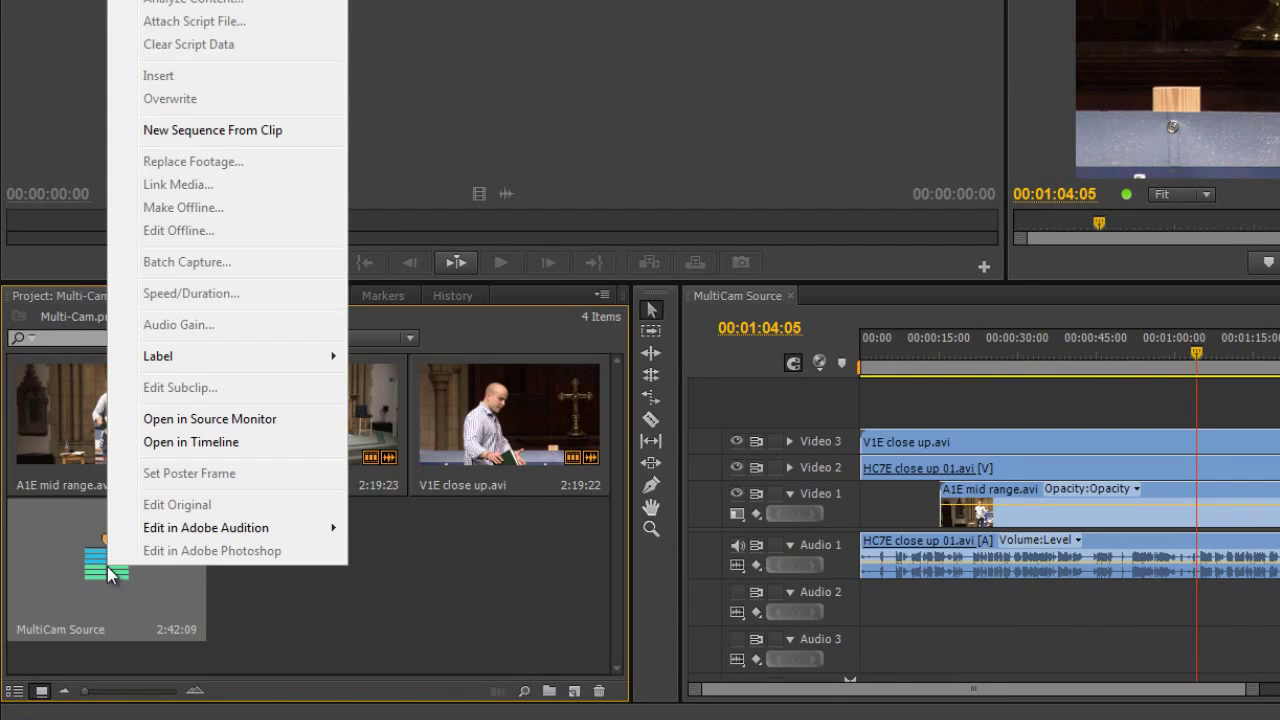
left_click(194, 131)
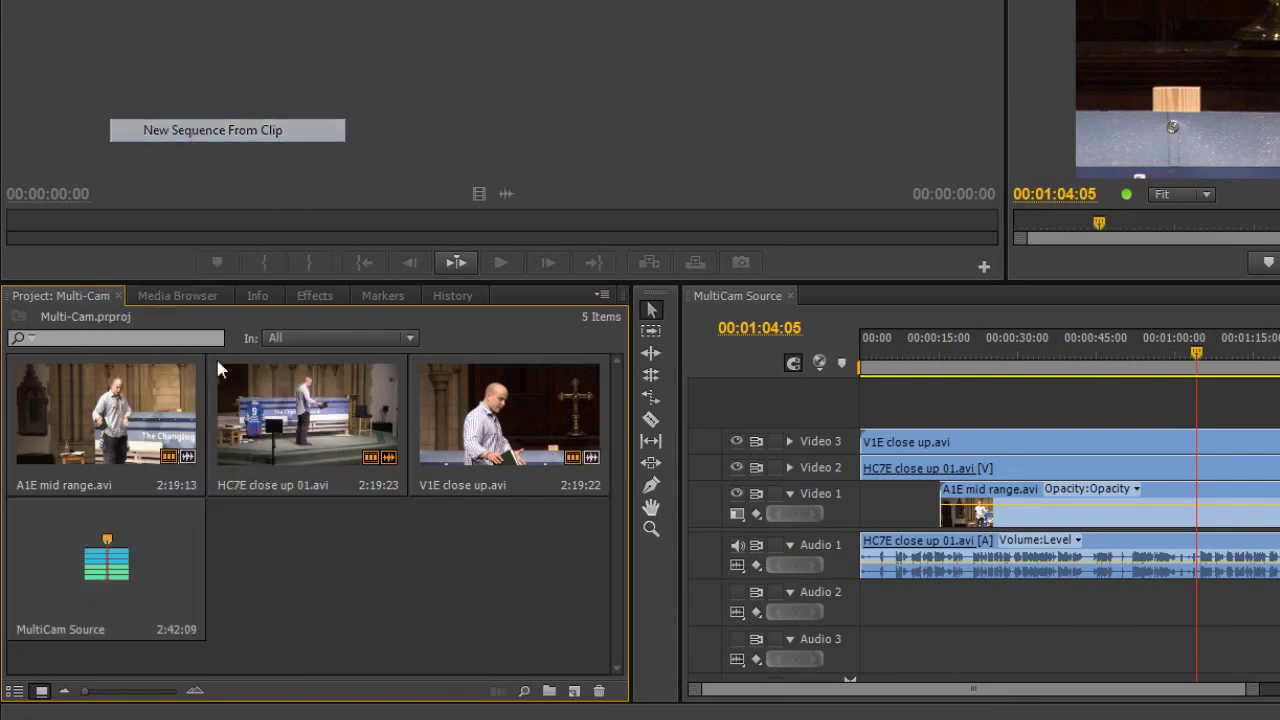
- Scrub through the new sequence to preview it and deselect its clips
left_click_drag(874, 363, 1129, 366)
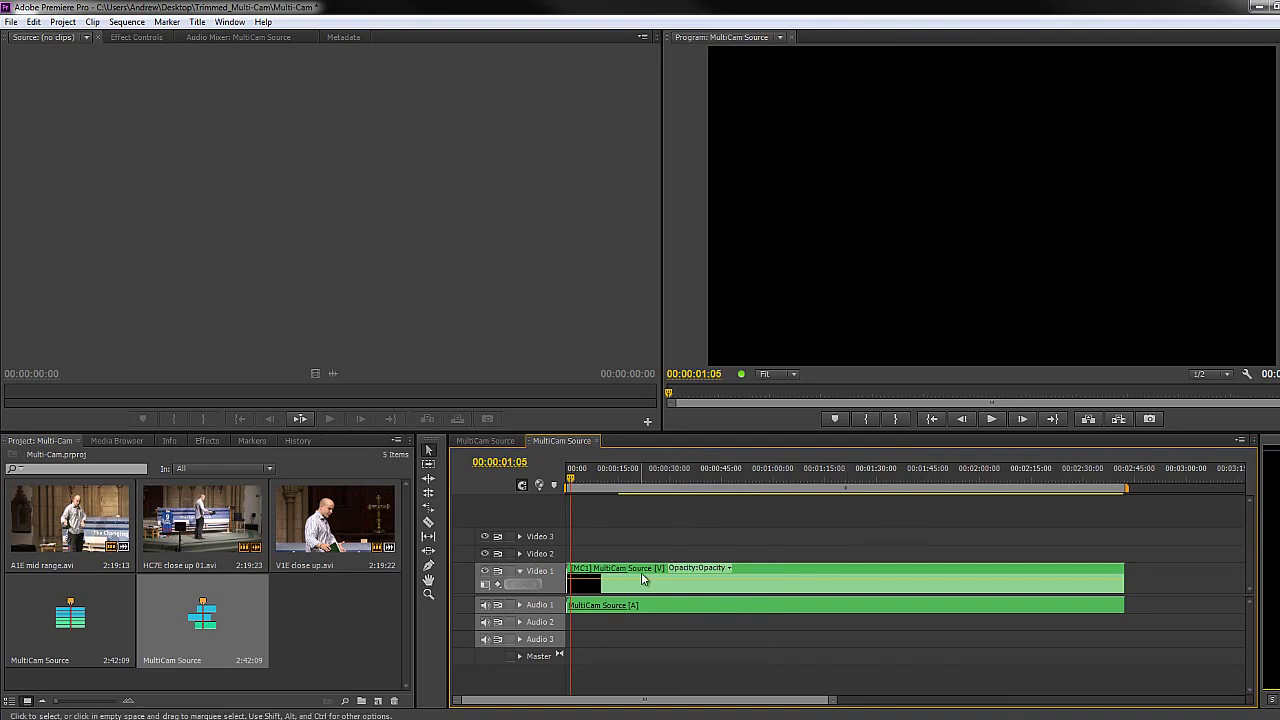
key("ctrl+shift+a")
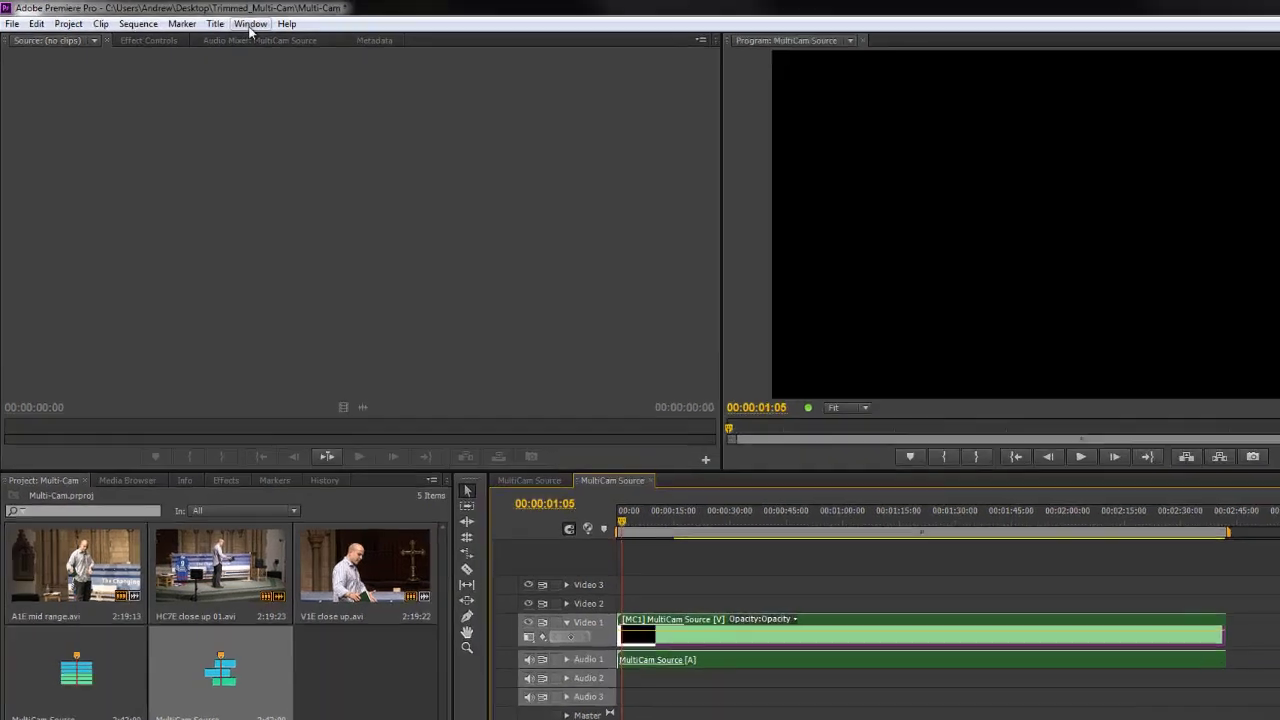
left_click(230, 22)
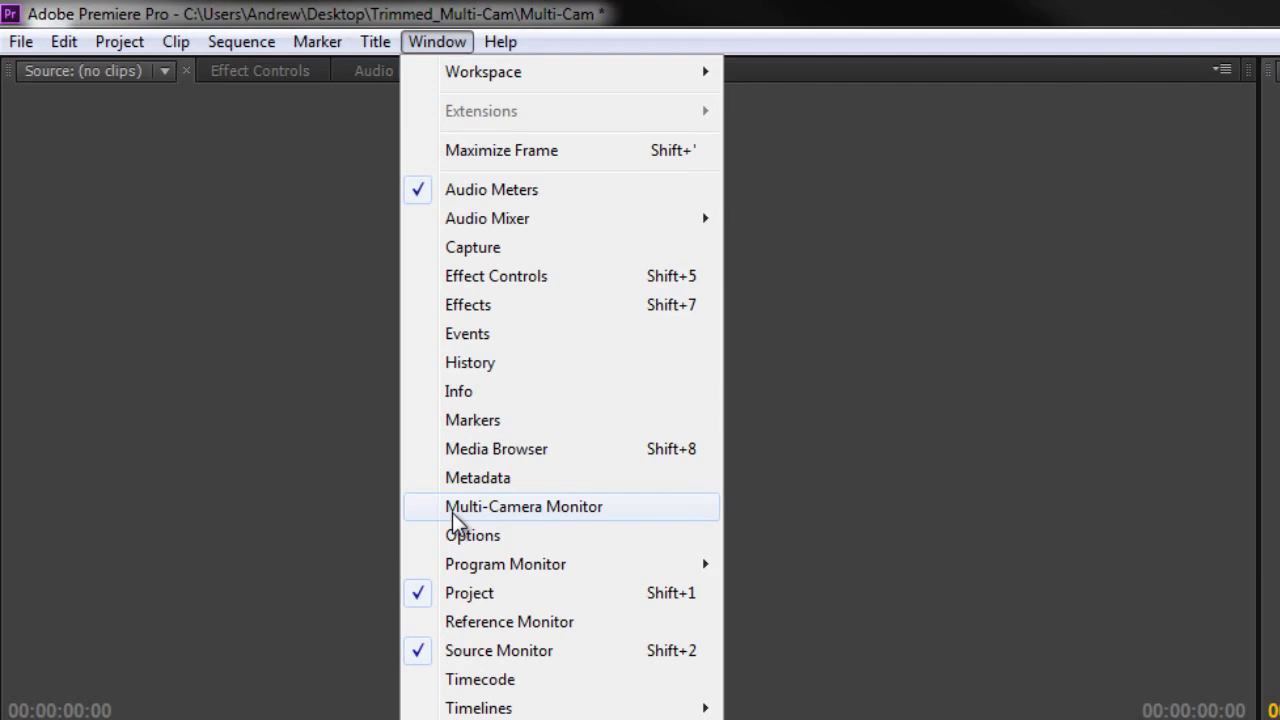
- Open the Multi-Camera Monitor, dock it among the panels, and maximize it with `
left_click(452, 510)
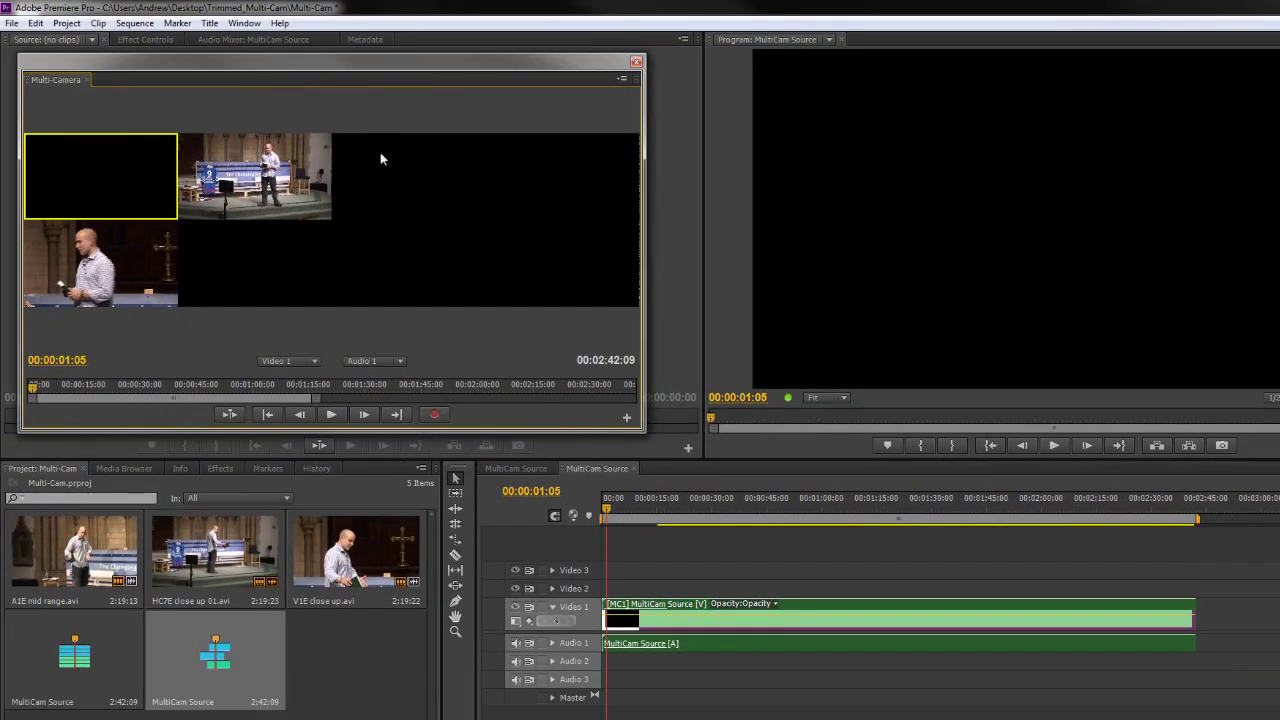
left_click_drag(408, 63, 488, 70)
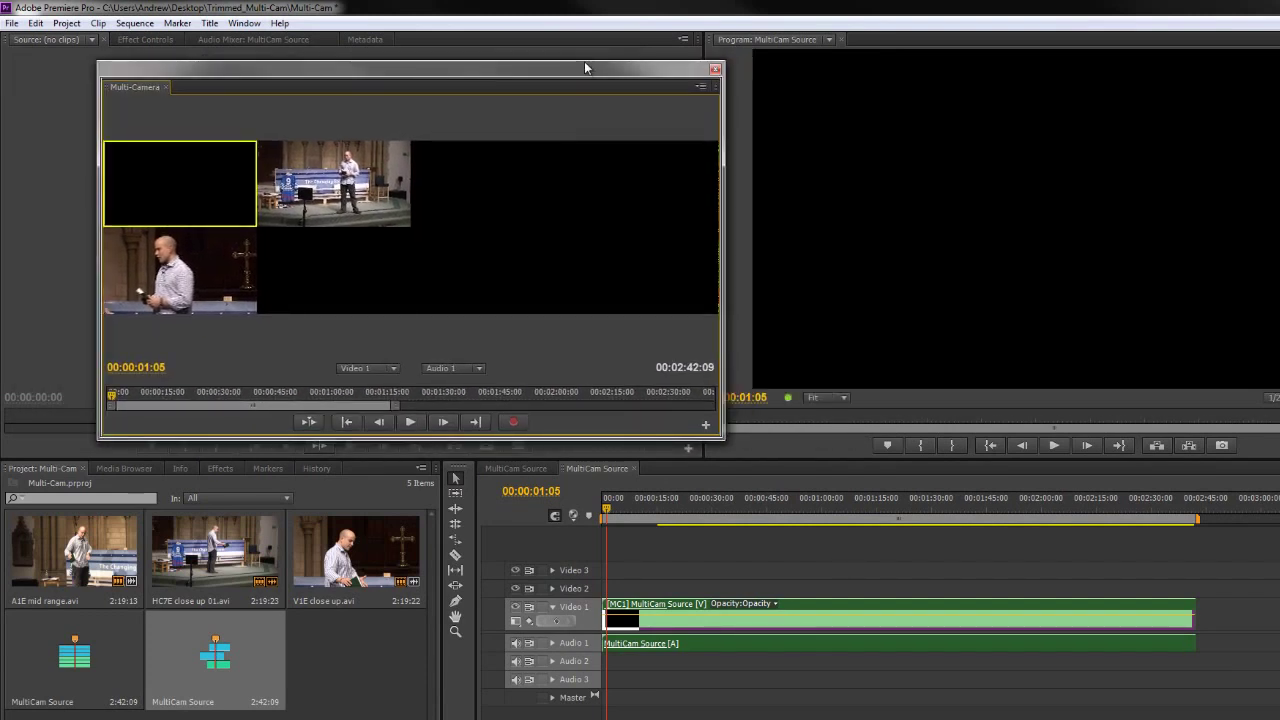
left_click_drag(584, 63, 584, 25)
left_click_drag(583, 87, 583, 75)
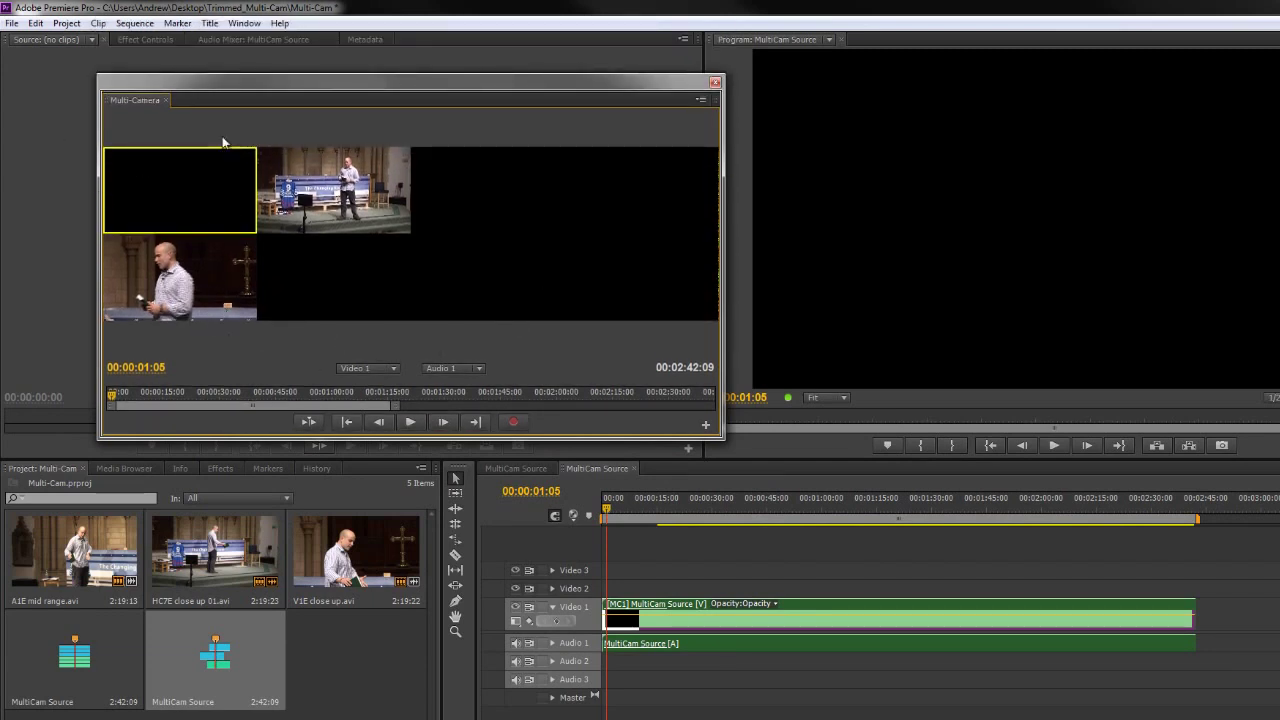
left_click_drag(276, 85, 491, 61)
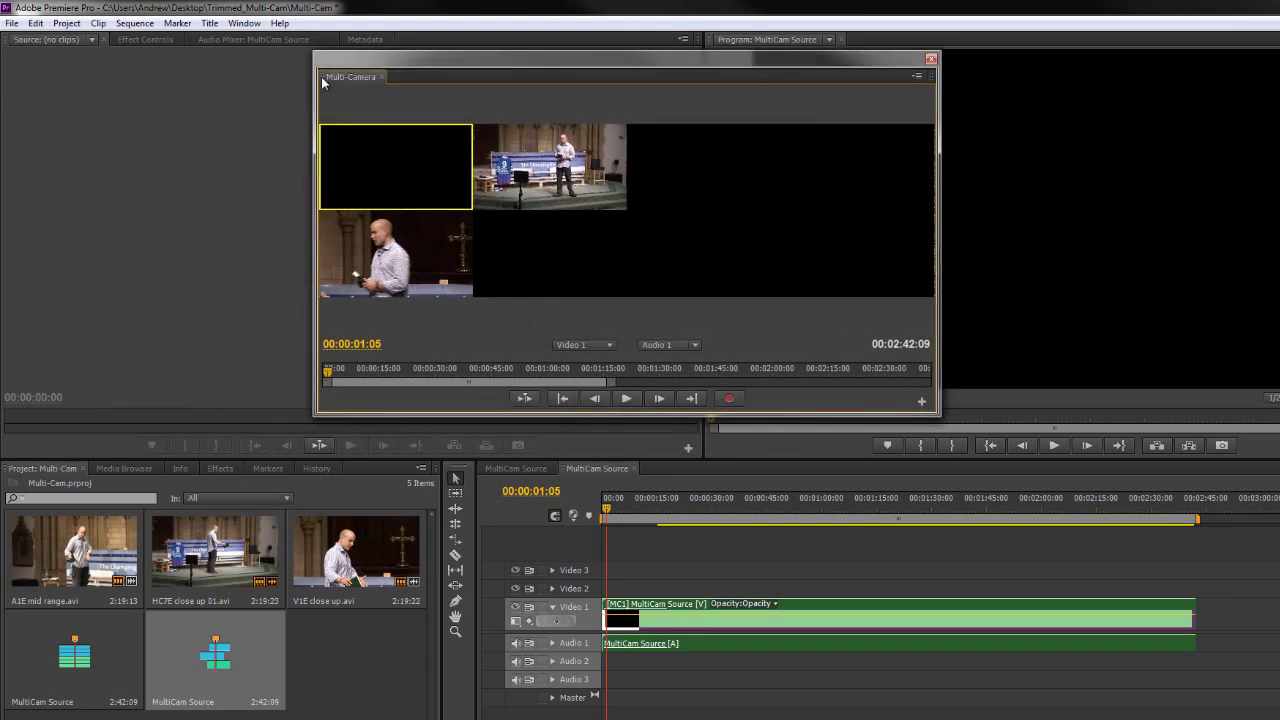
left_click_drag(315, 82, 209, 289)
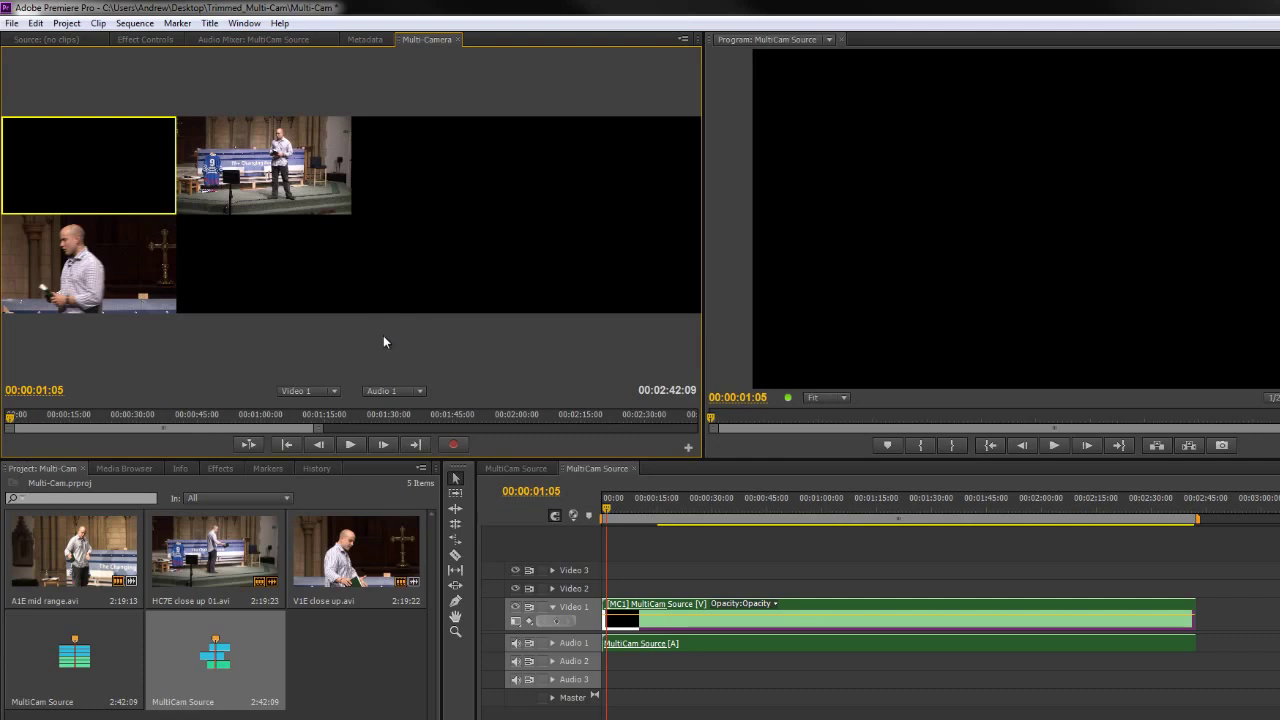
key("grave")
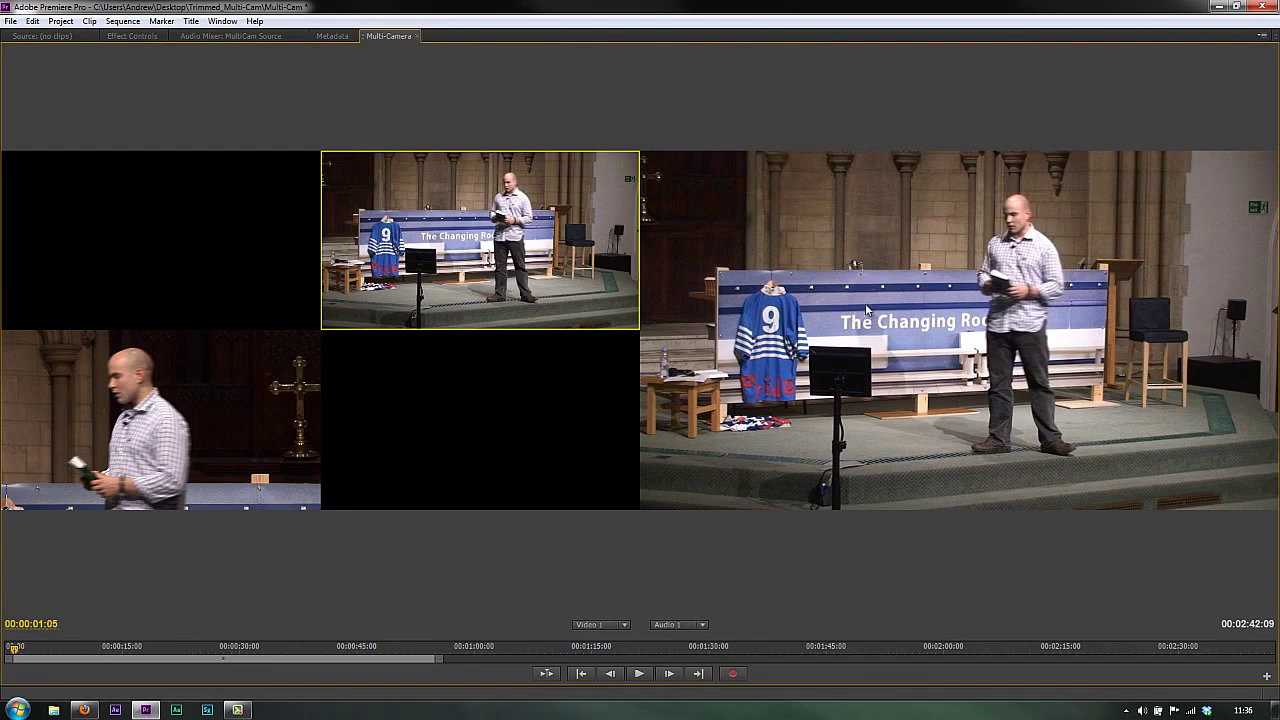
left_click(68, 413)
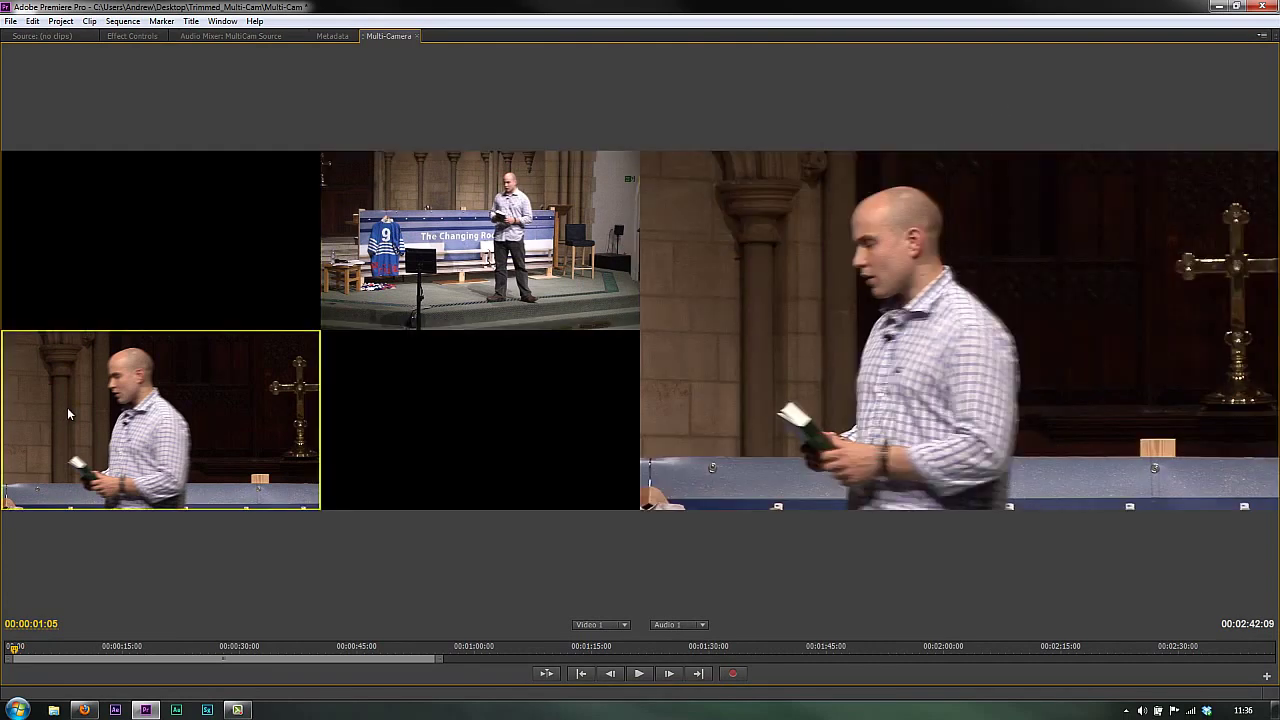
left_click(472, 277)
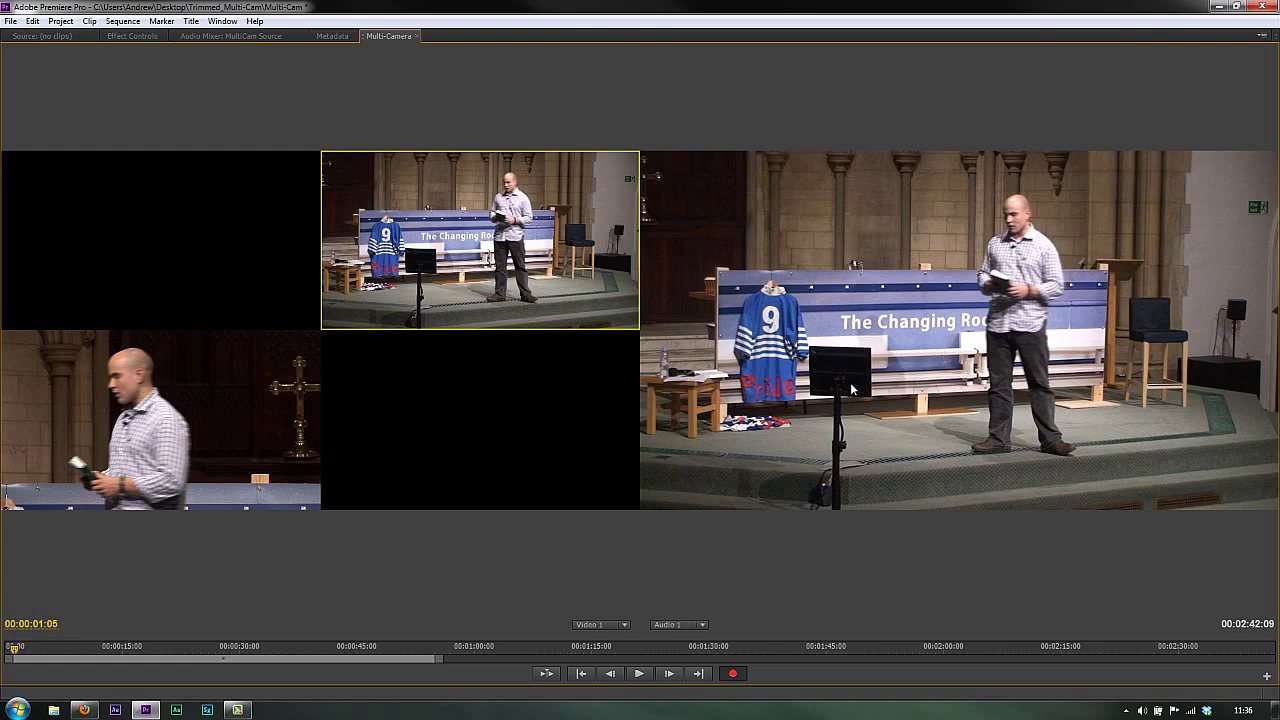
key("1")
key("2")
key("3")
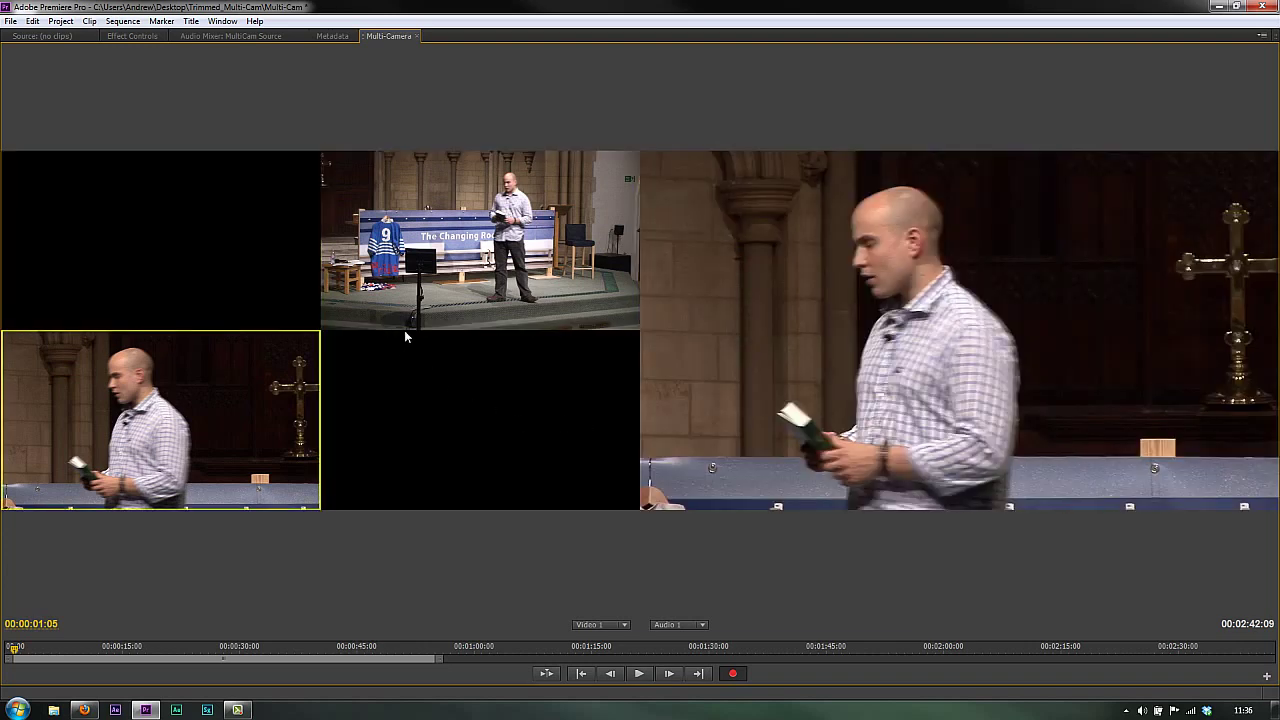
key("1")
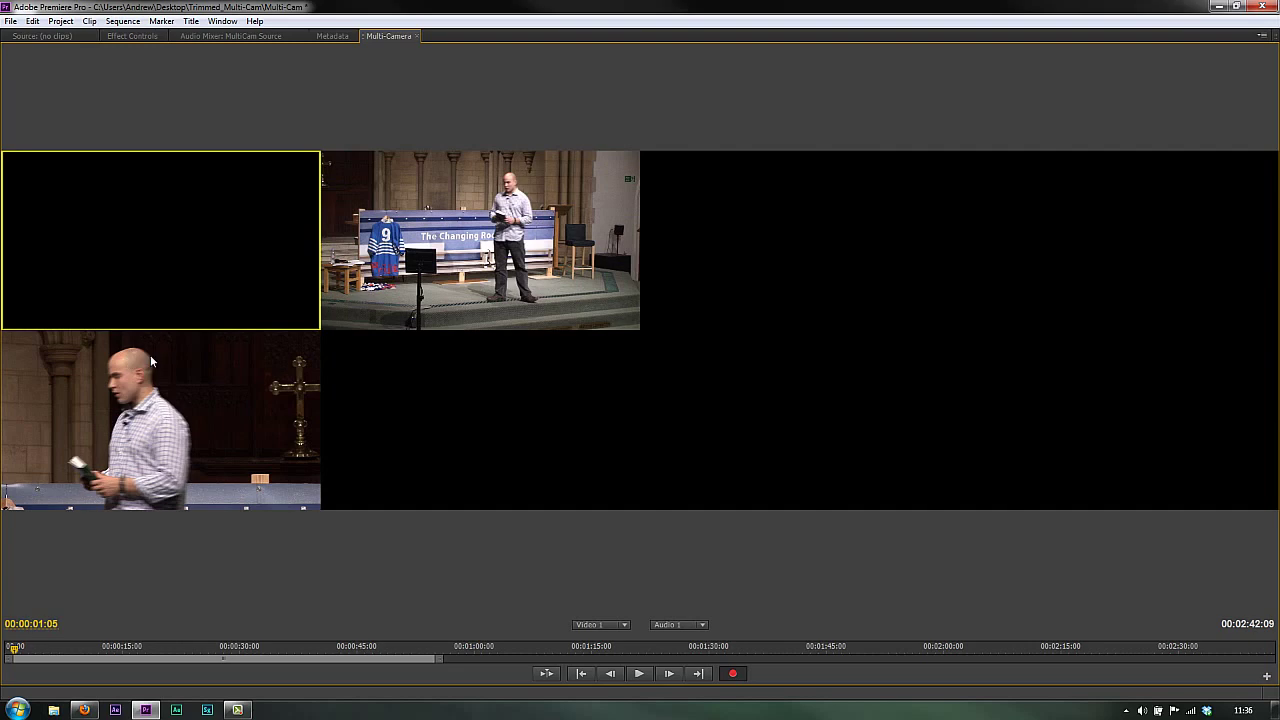
key("2")
key("3")
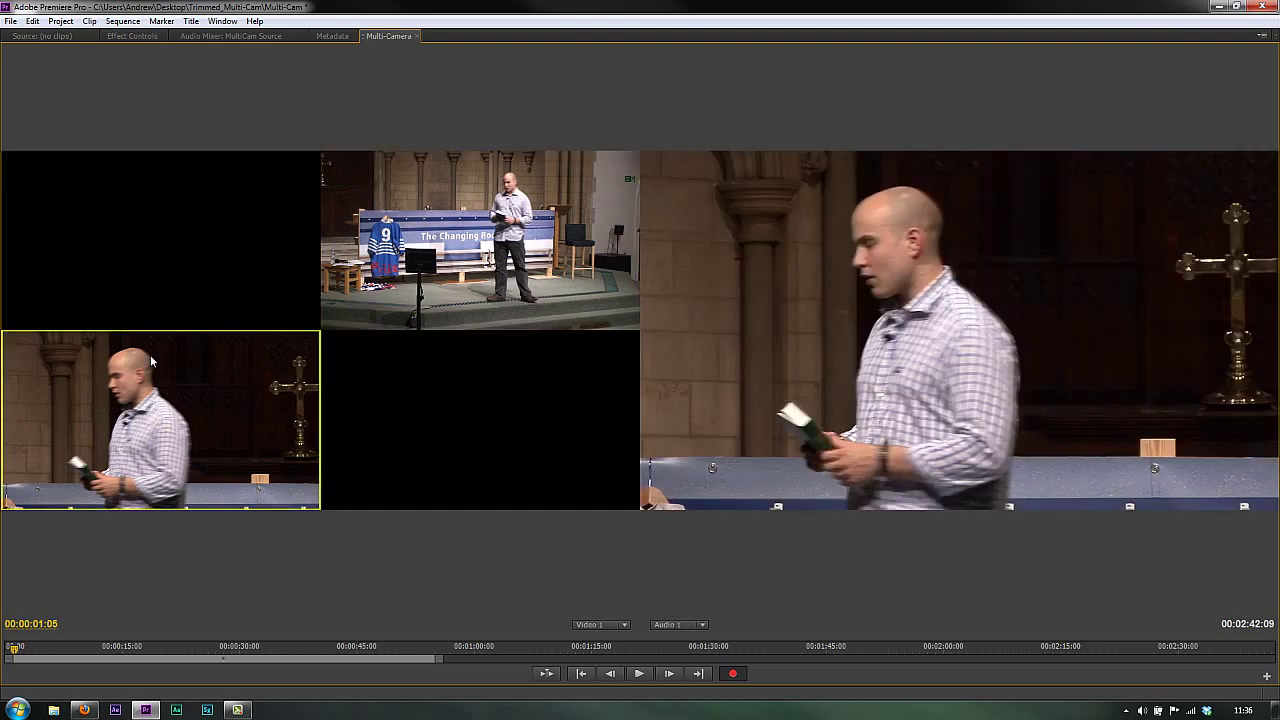
key("2")
key("3")
key("2")
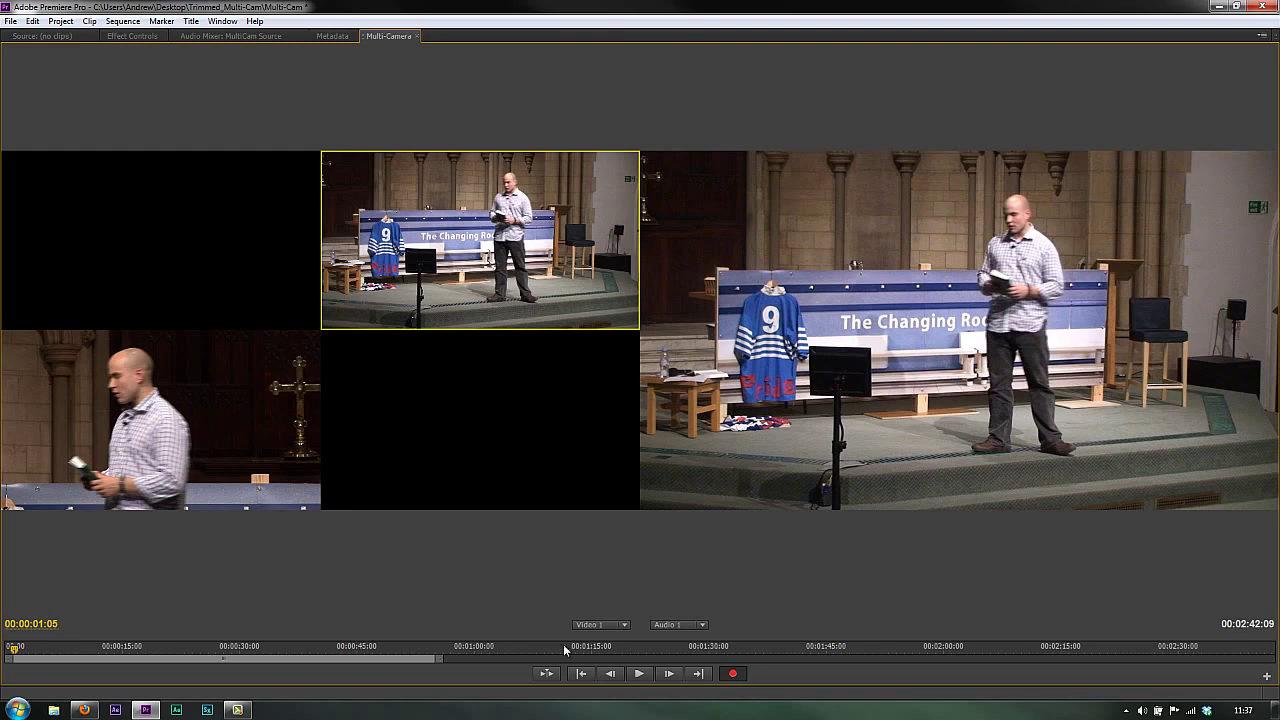
- Play the sequence and record live cuts alternating mid-range and close-up angles, stopping at 00:00:52:15
left_click(641, 674)
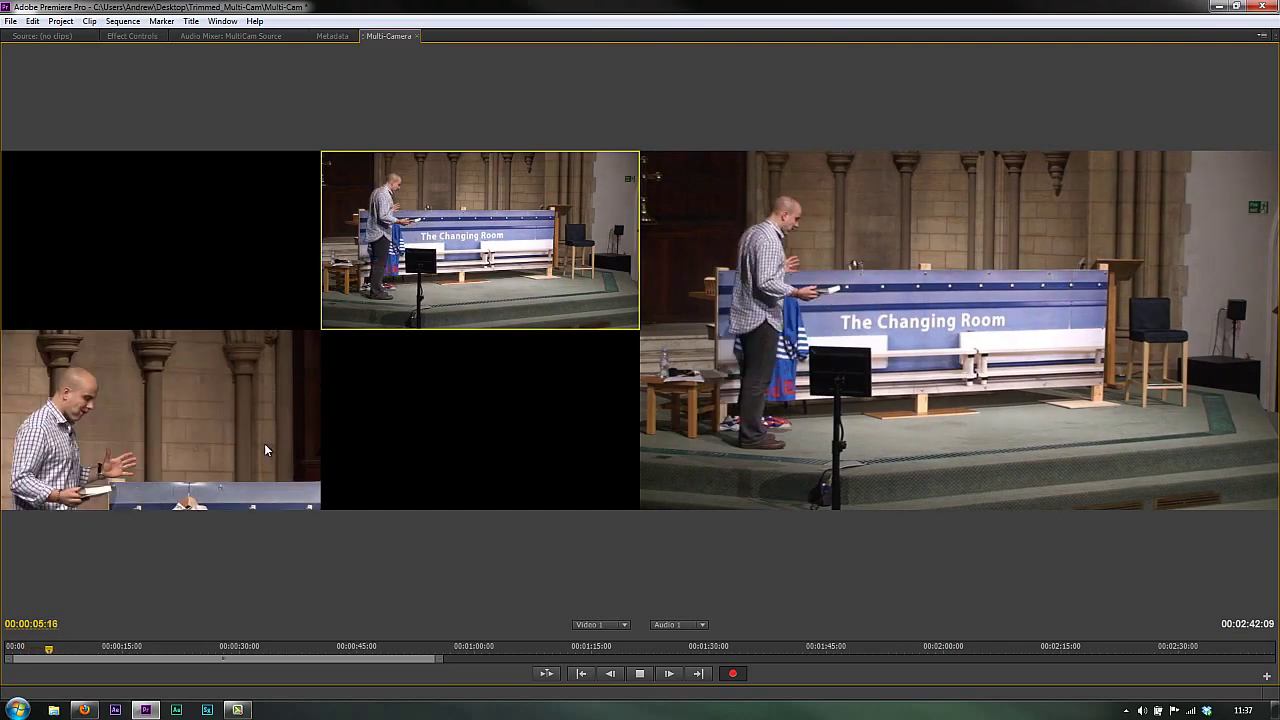
left_click(264, 443)
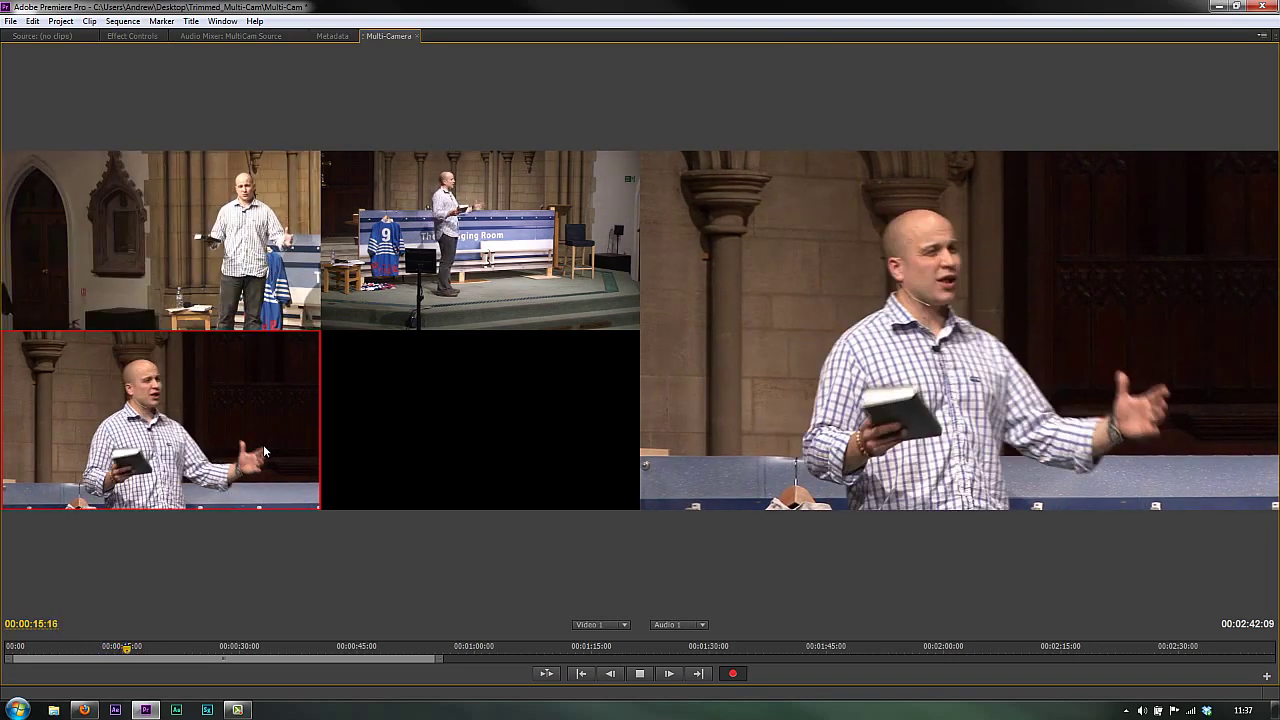
left_click(228, 289)
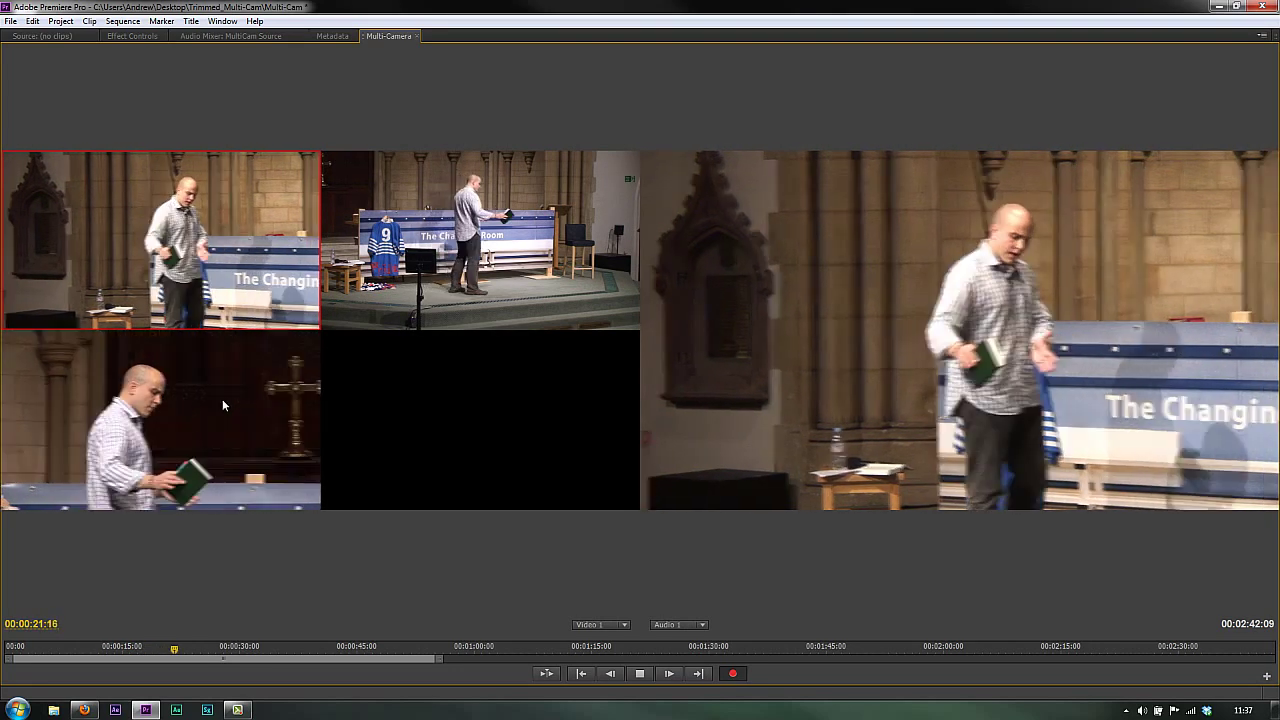
left_click(223, 404)
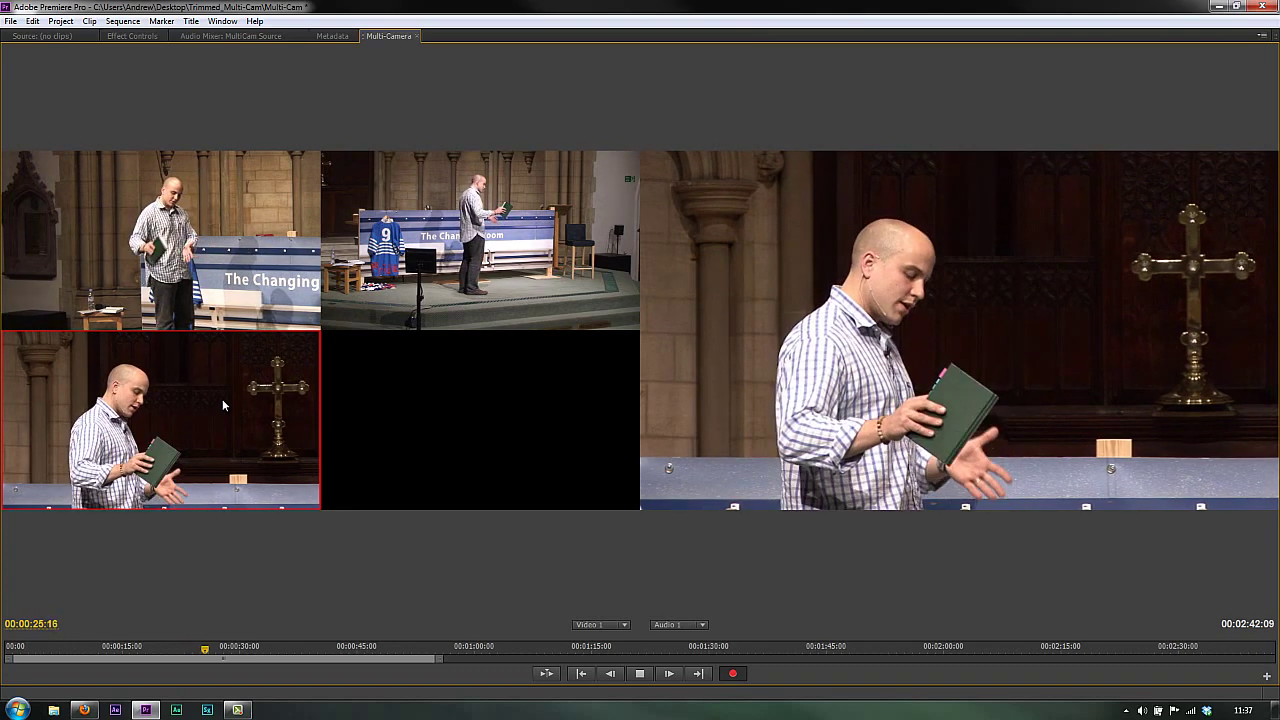
left_click(225, 262)
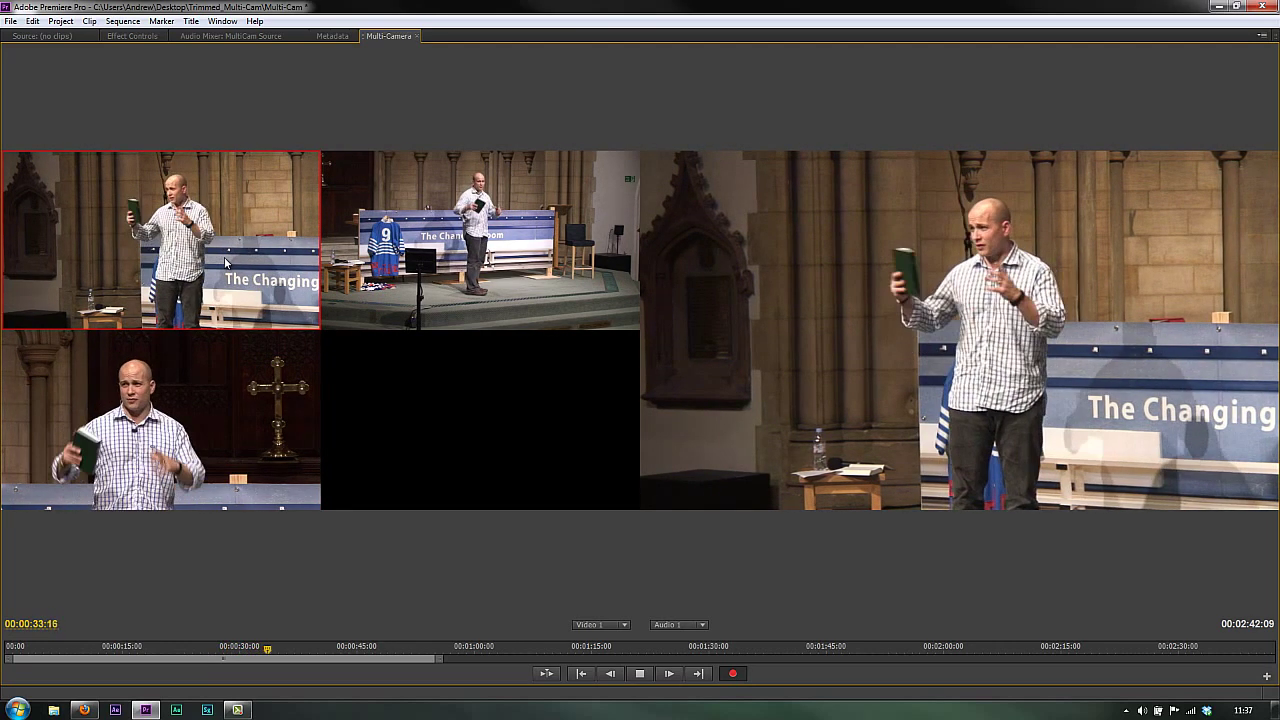
key("3")
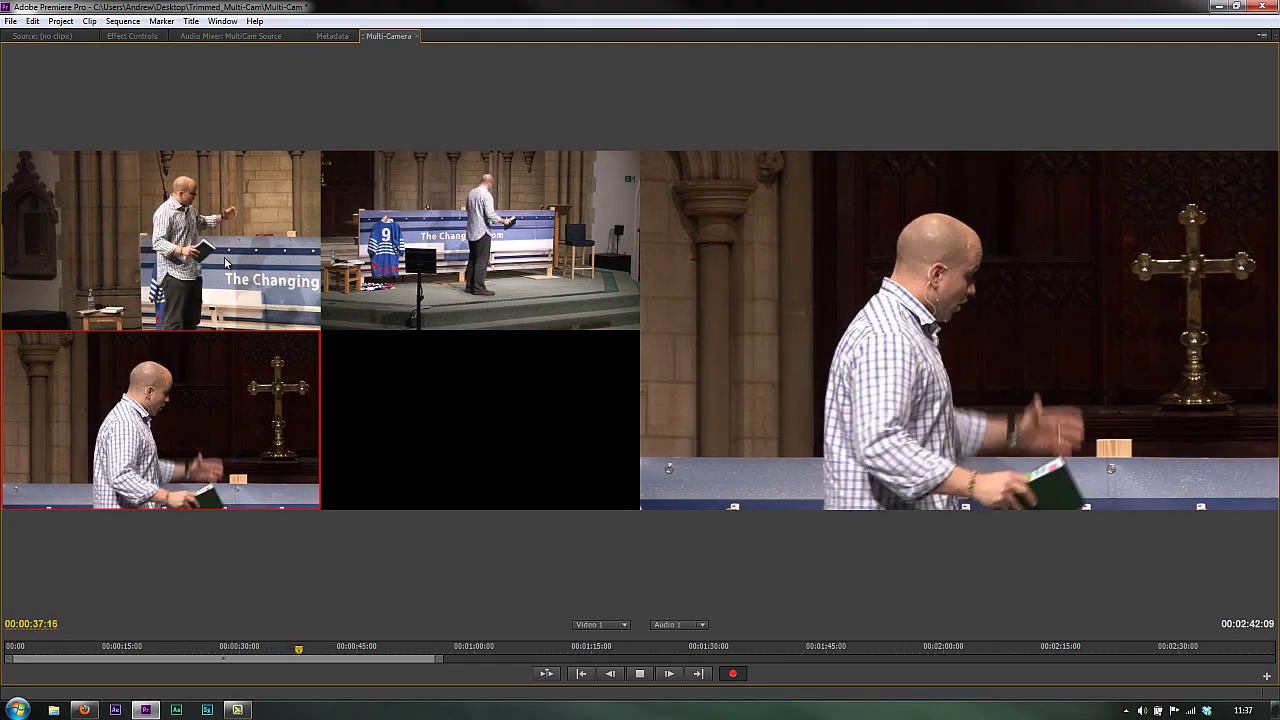
left_click(226, 262)
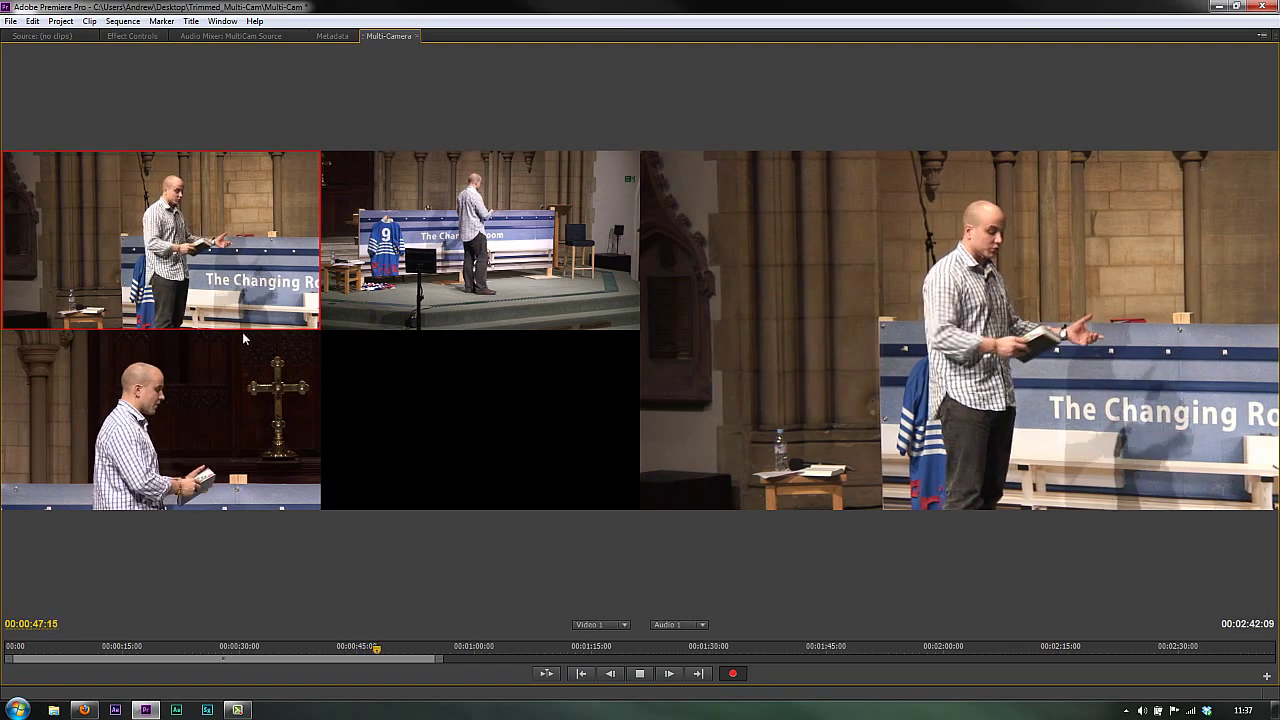
left_click(242, 397)
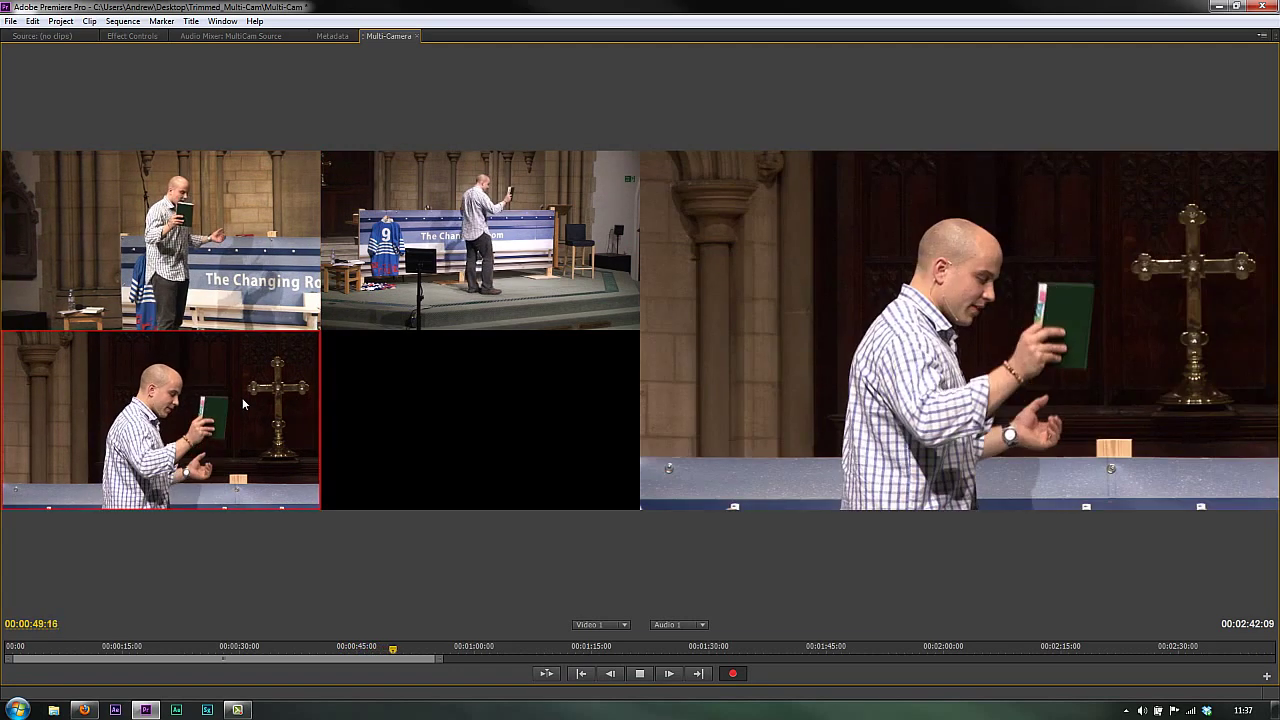
left_click(638, 673)
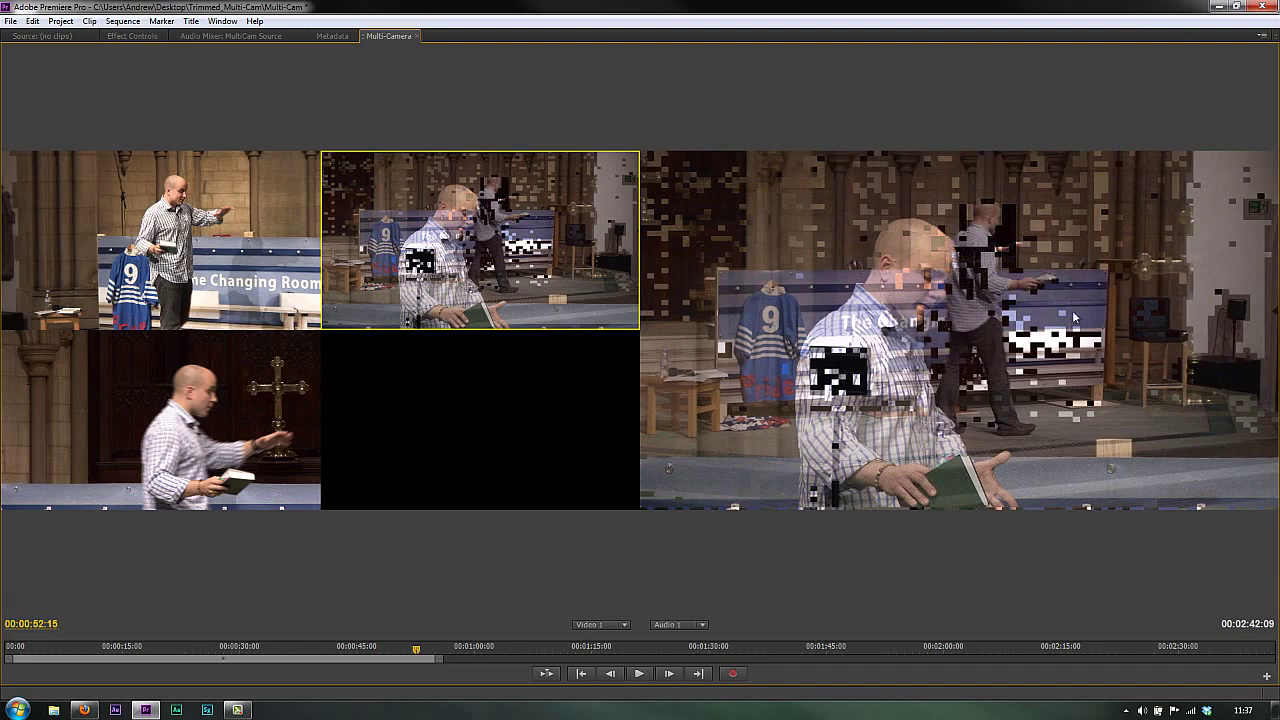
- Restore the normal workspace, scrub the timeline back to about 18 seconds, and mute Audio 1
key("grave")
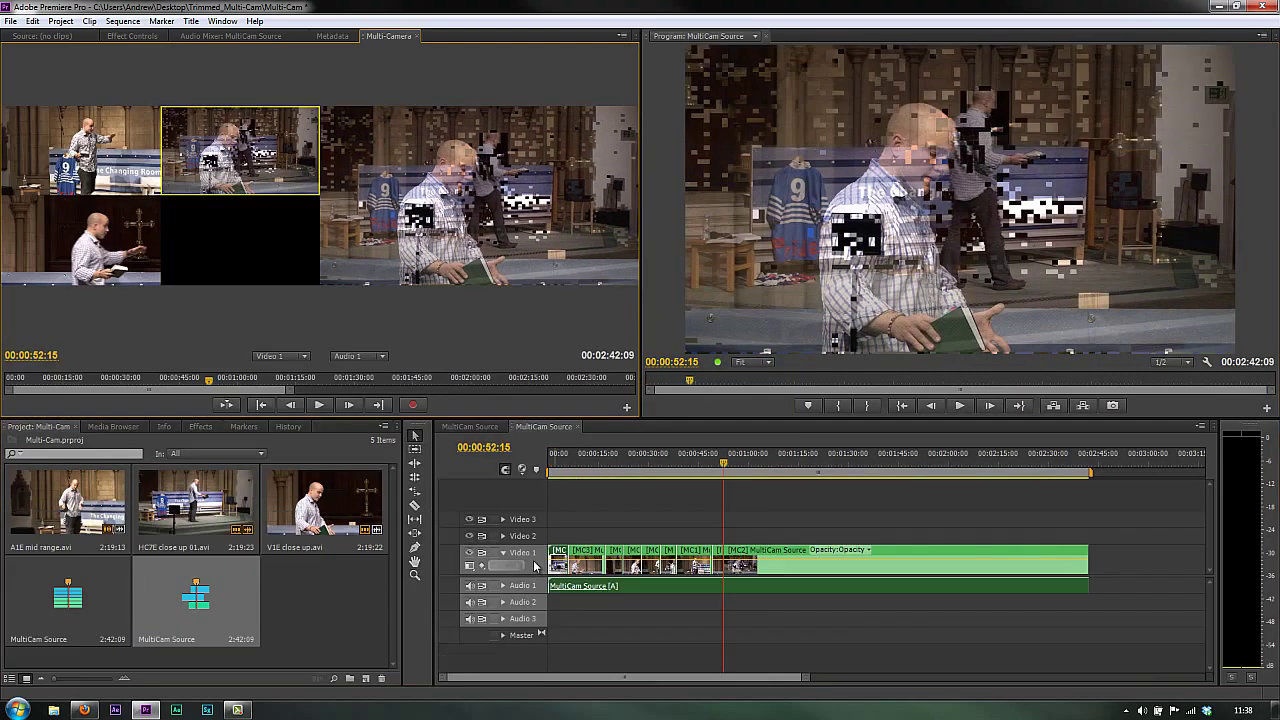
left_click_drag(734, 462, 631, 490)
left_click(468, 586)
left_click_drag(631, 467, 606, 491)
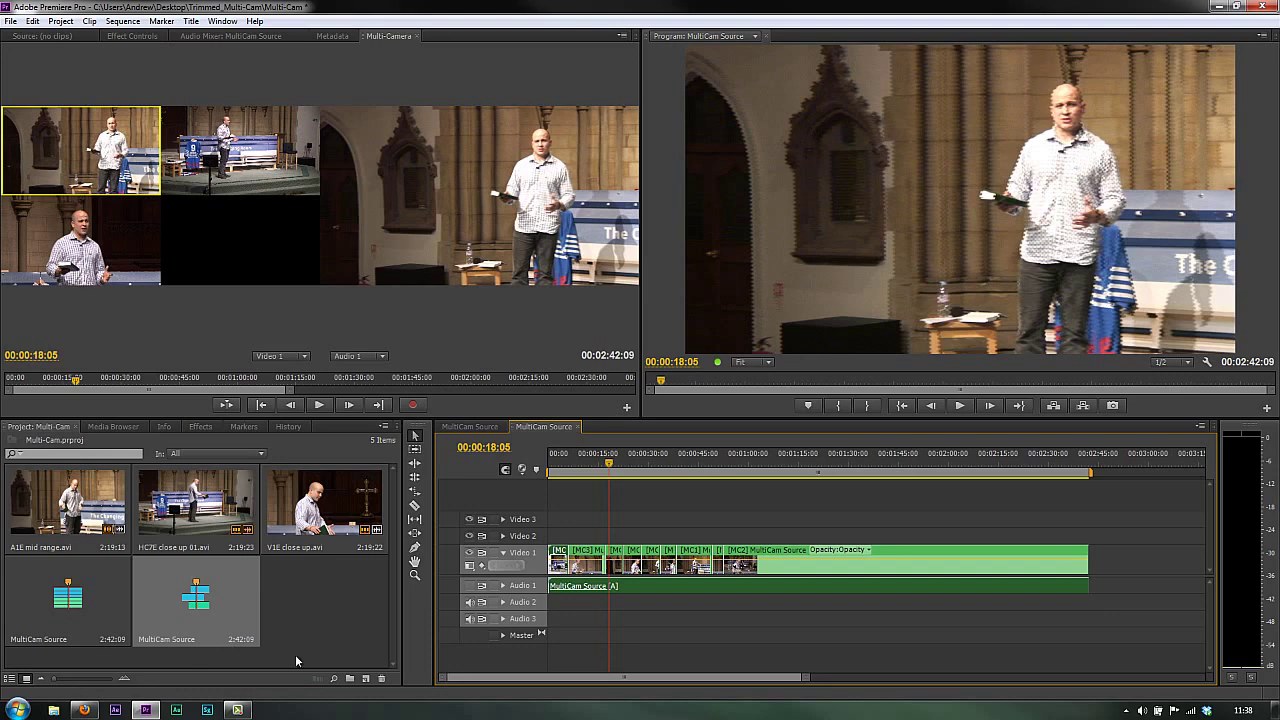
- Roll the cut between the MC3 and MC1 clips near 18 seconds to a later point
left_click_drag(808, 682, 722, 692)
left_click(415, 477)
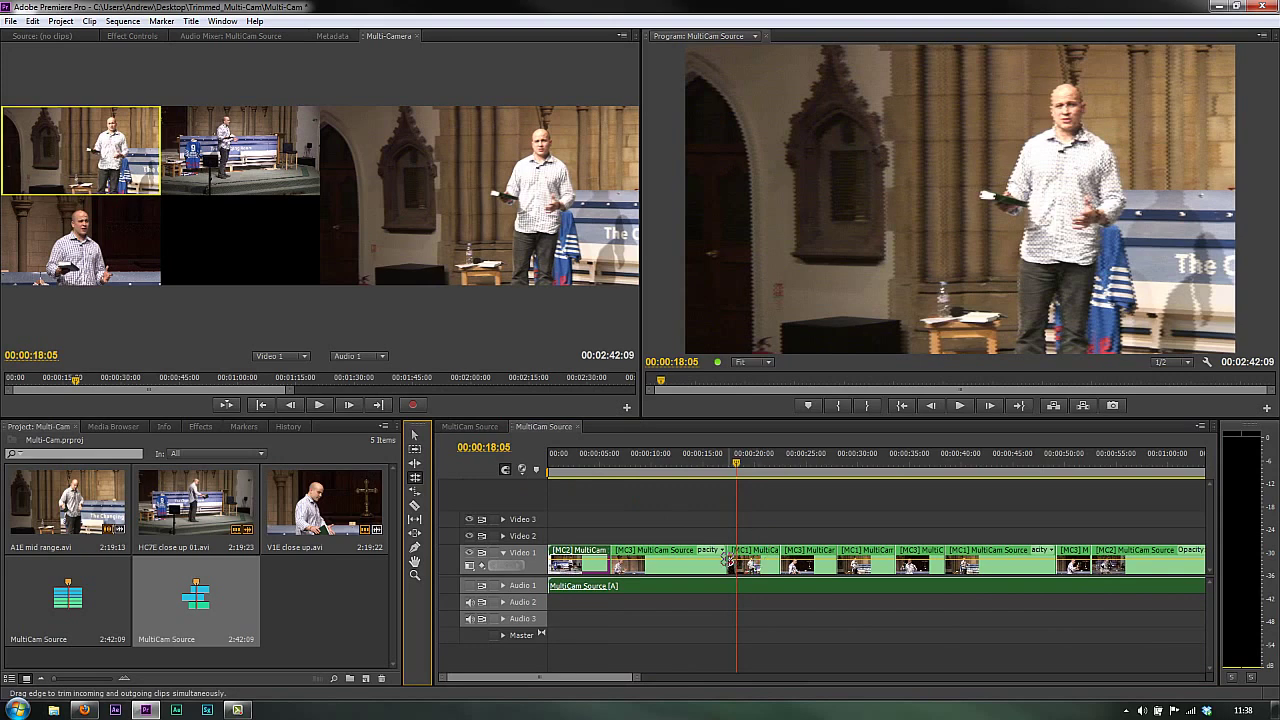
left_click_drag(725, 570, 748, 568)
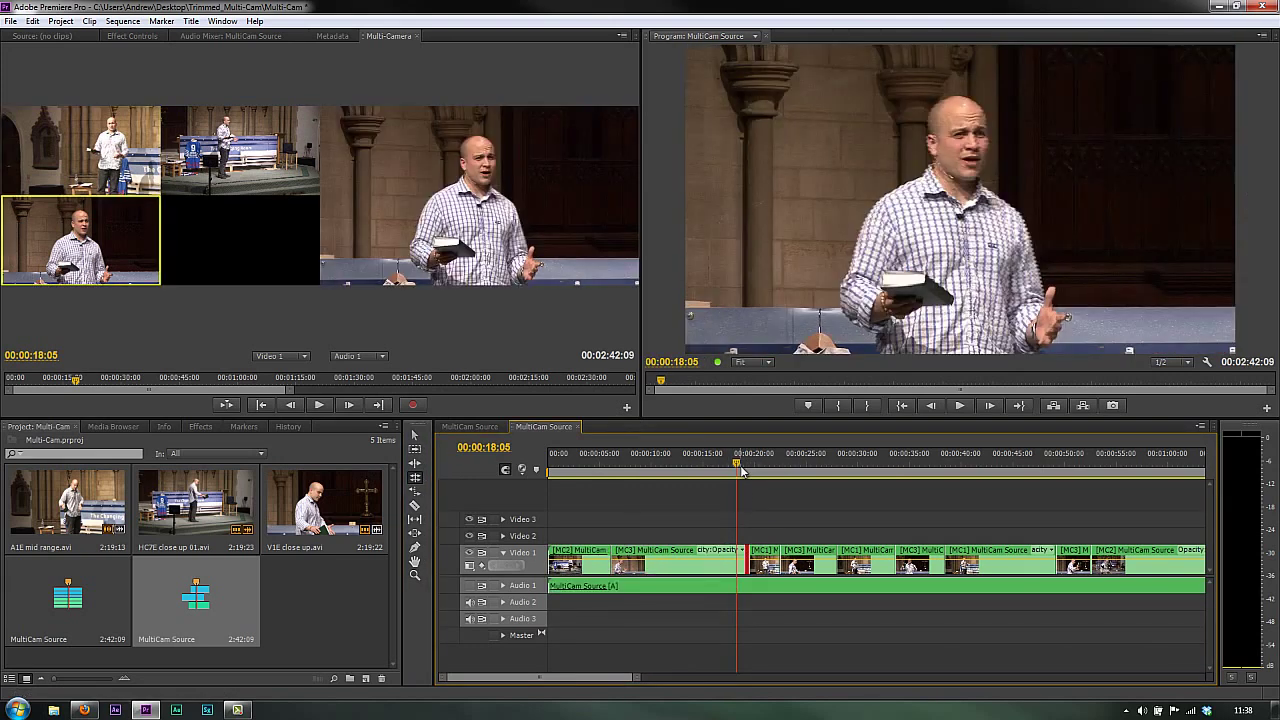
- Scrub back and forth across the rolled cut to check the trim
mouse_move(737, 466)
left_mouse_down()
mouse_move(720, 466)
mouse_move(760, 470)
mouse_move(717, 472)
mouse_move(741, 470)
left_mouse_up()
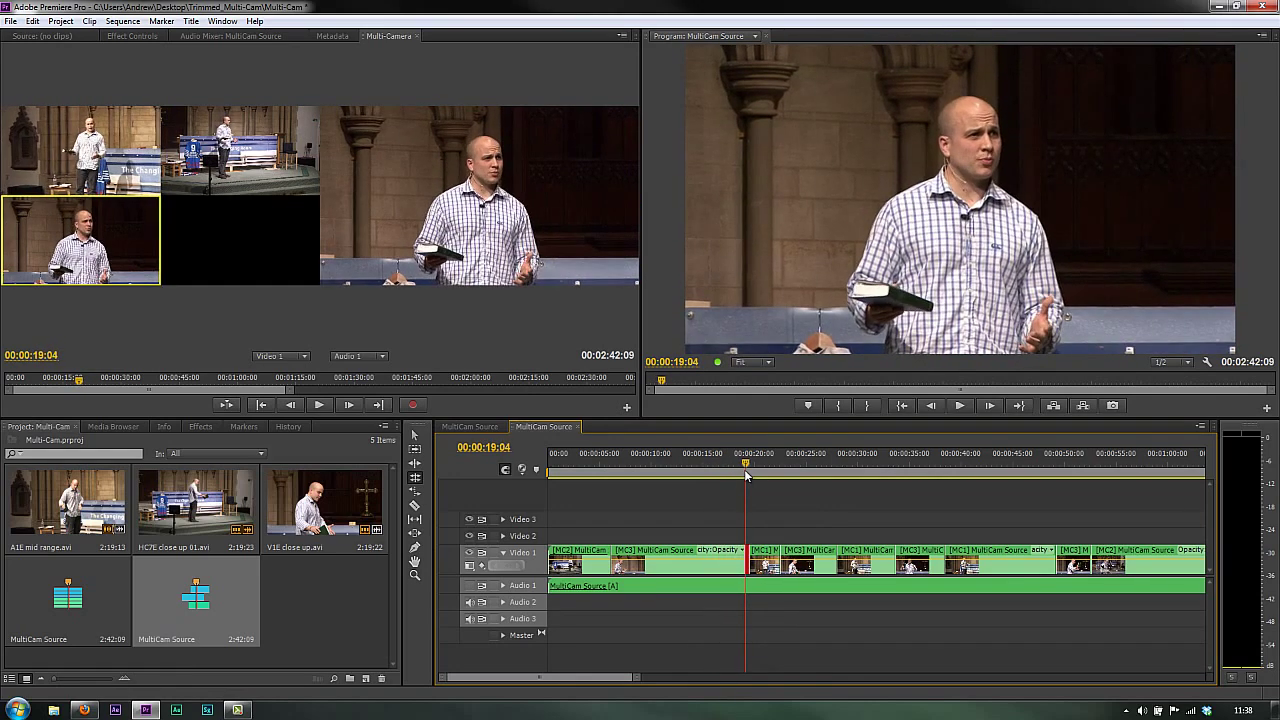
left_click_drag(764, 477, 724, 473)
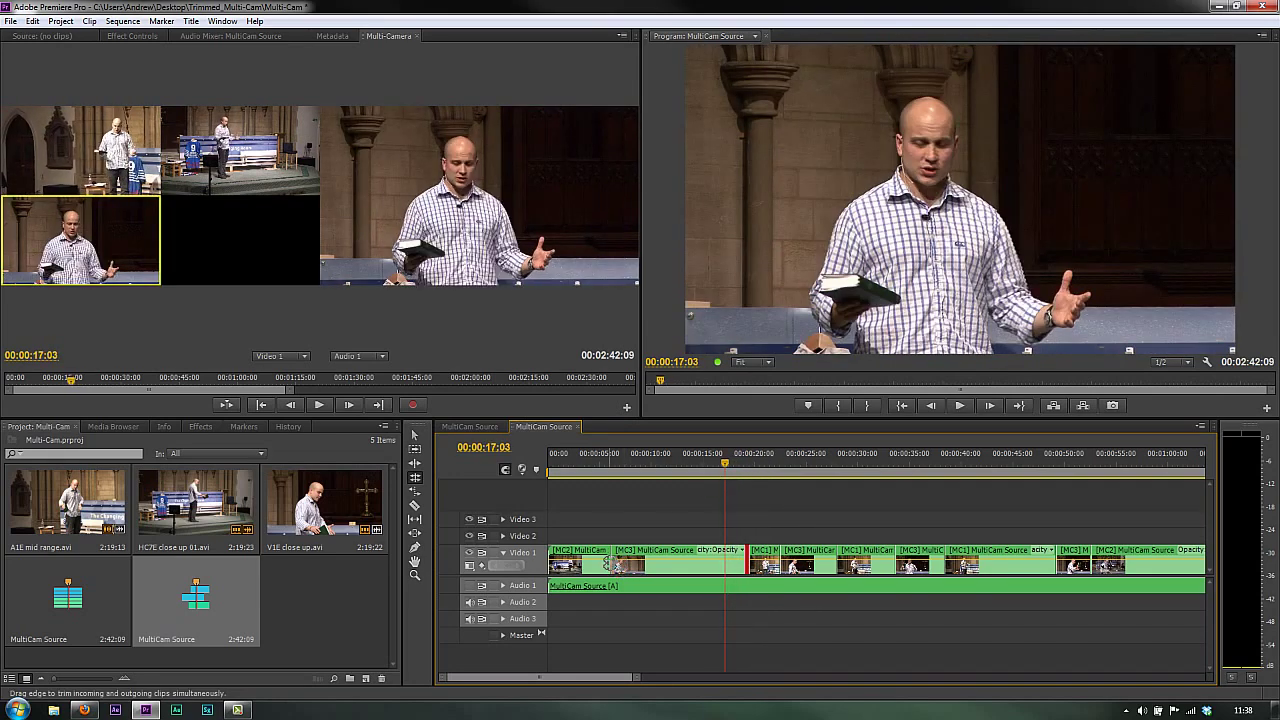
left_click_drag(726, 470, 772, 484)
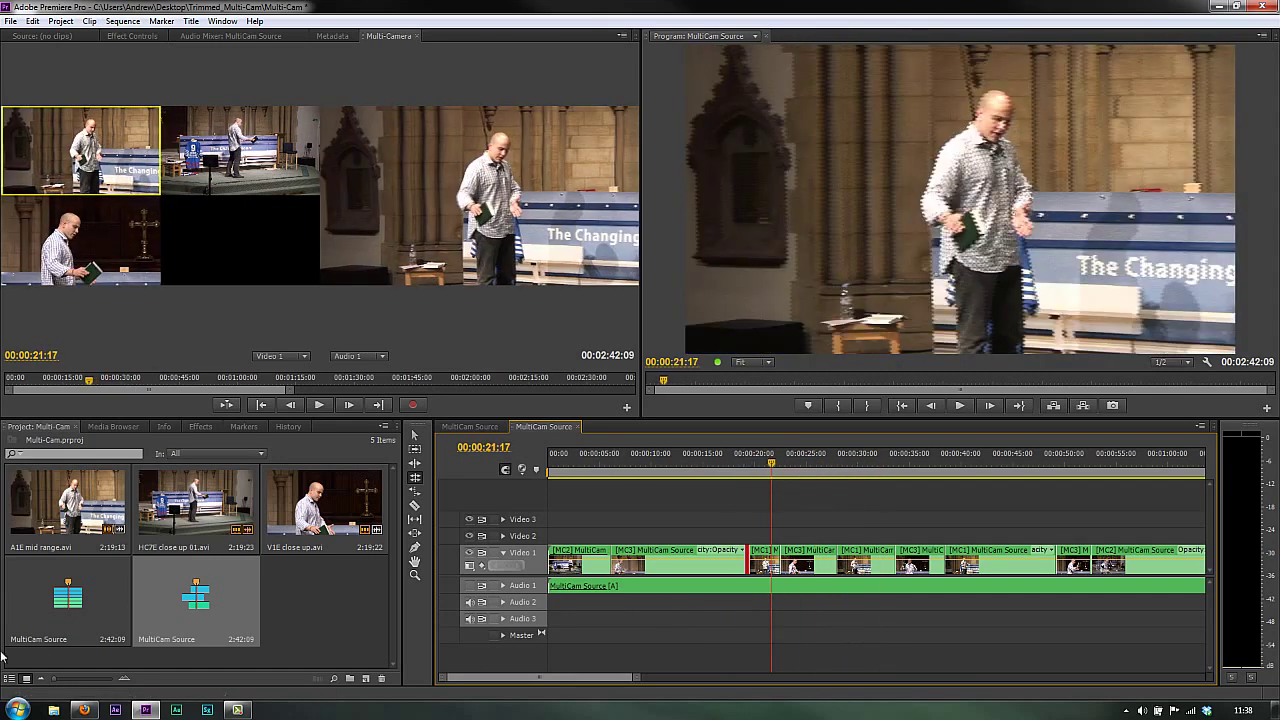
right_click(57, 598)
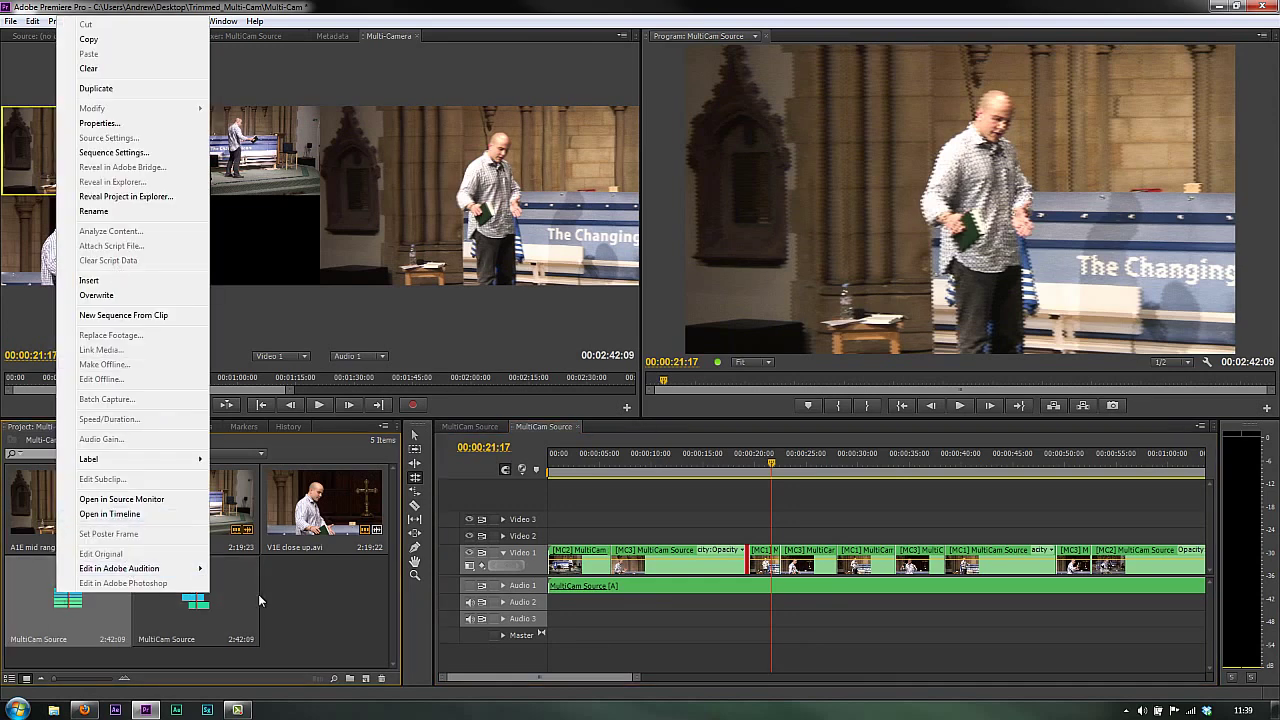
left_click(312, 597)
left_click(466, 427)
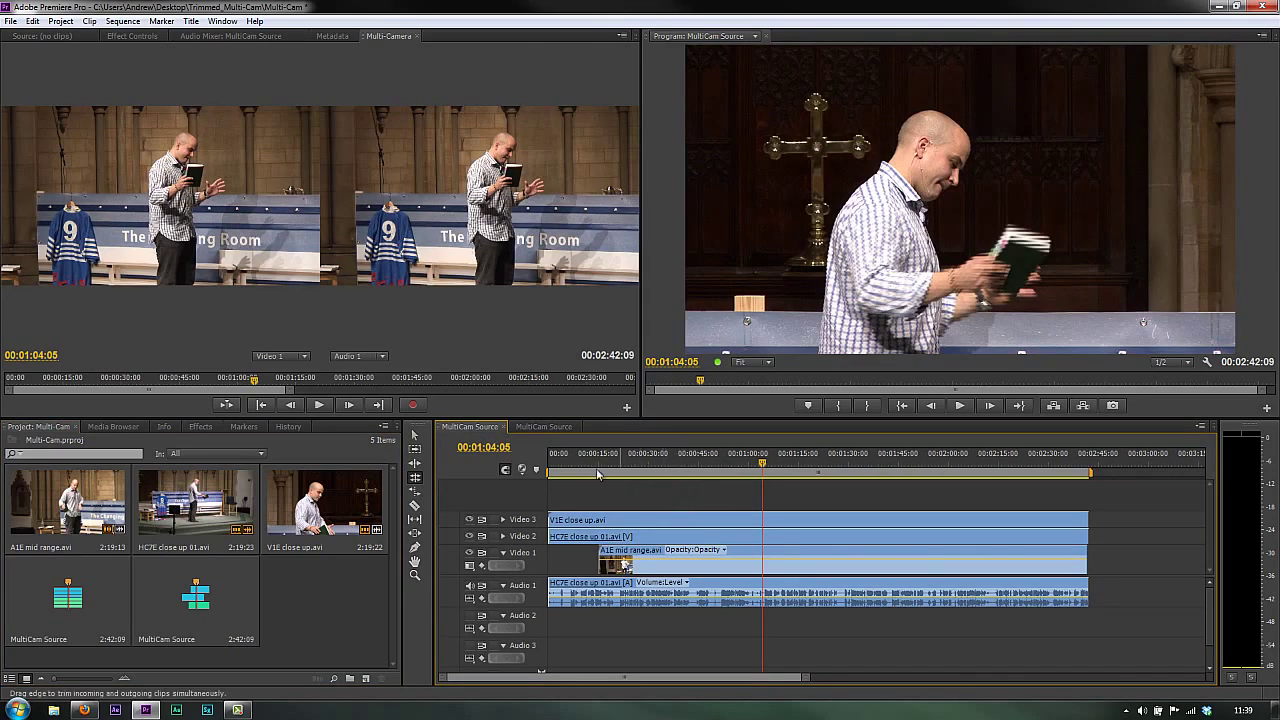
left_click(569, 429)
left_click(569, 429)
left_click_drag(692, 679, 879, 661)
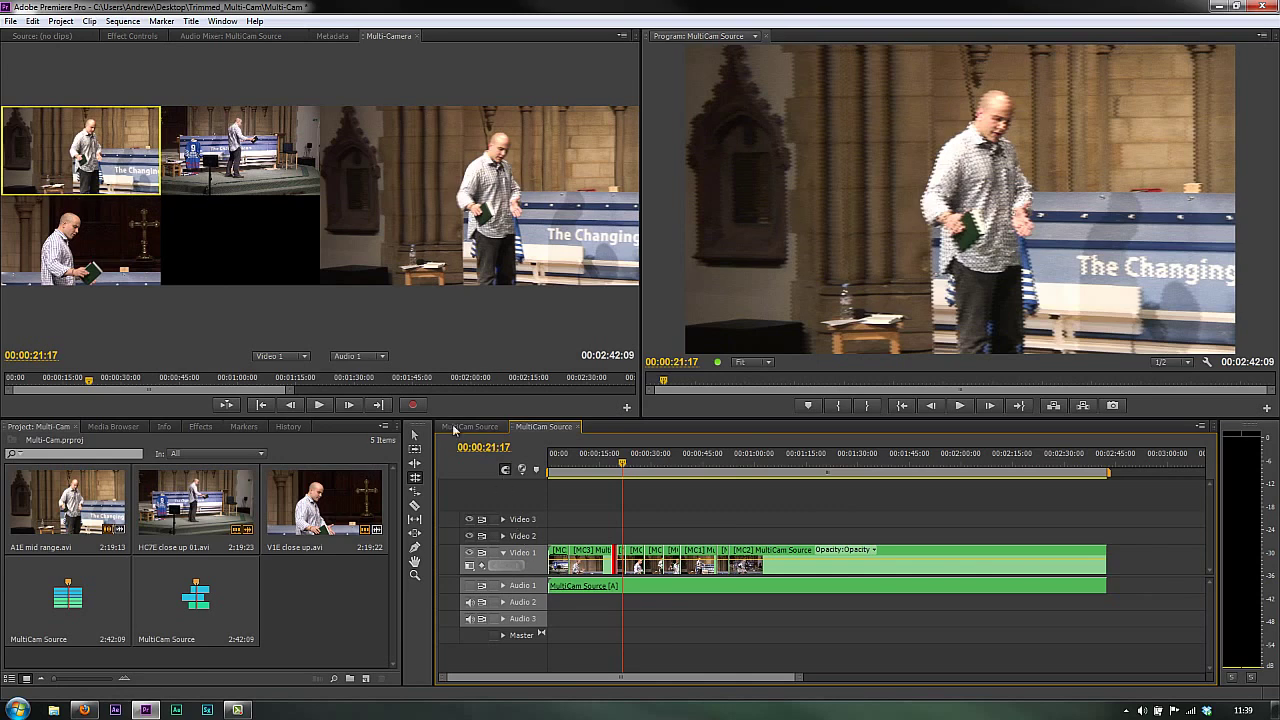
- Switch the short clip at about 41 seconds to the close-up camera angle
left_click(692, 463)
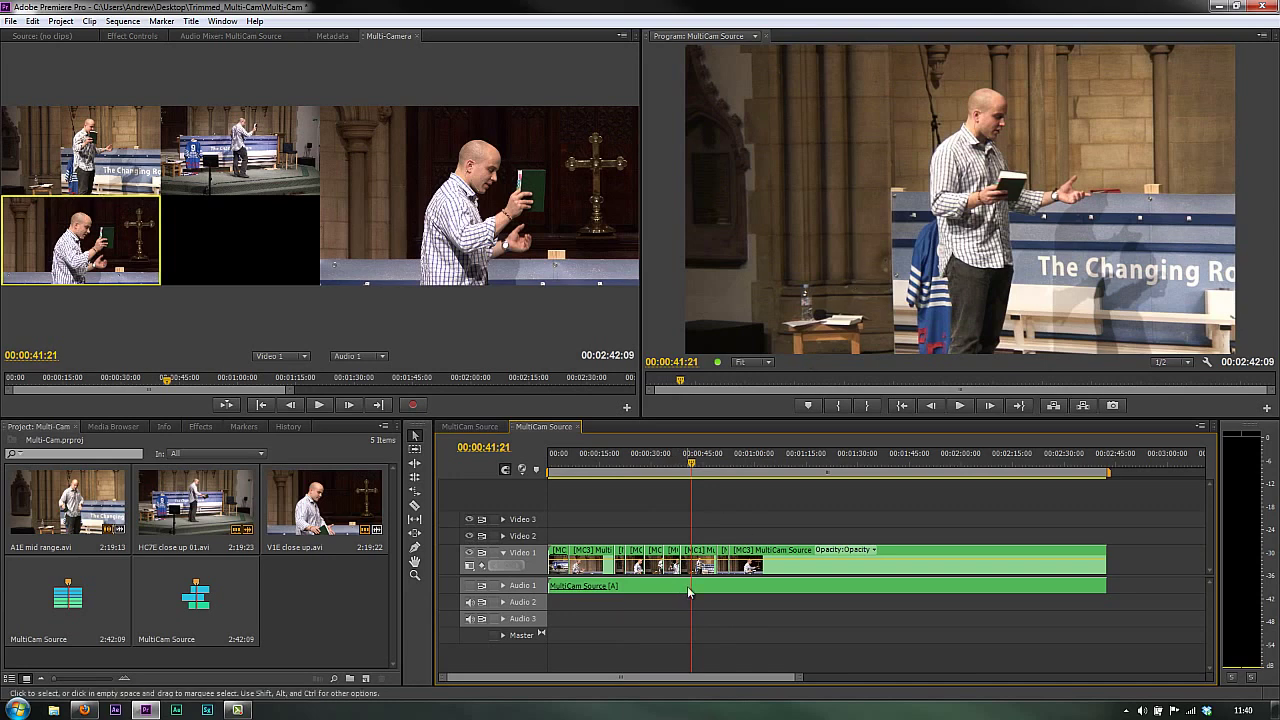
left_click(691, 466)
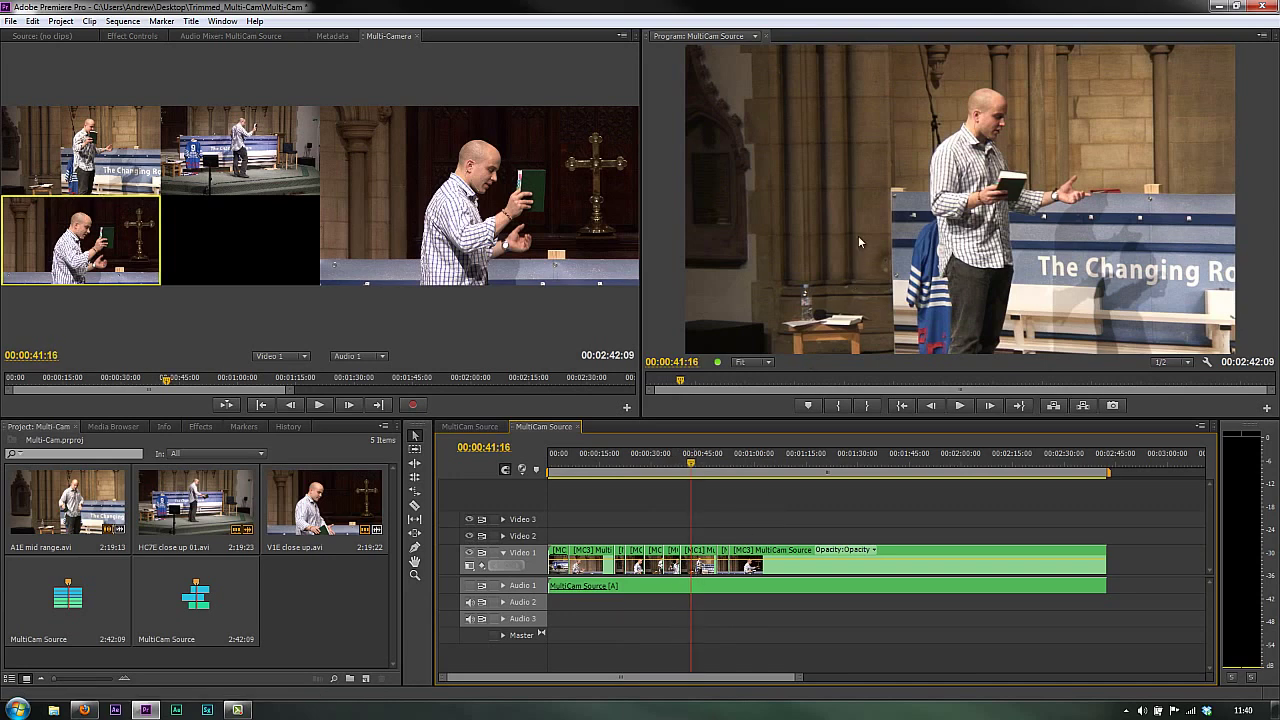
left_click(80, 265)
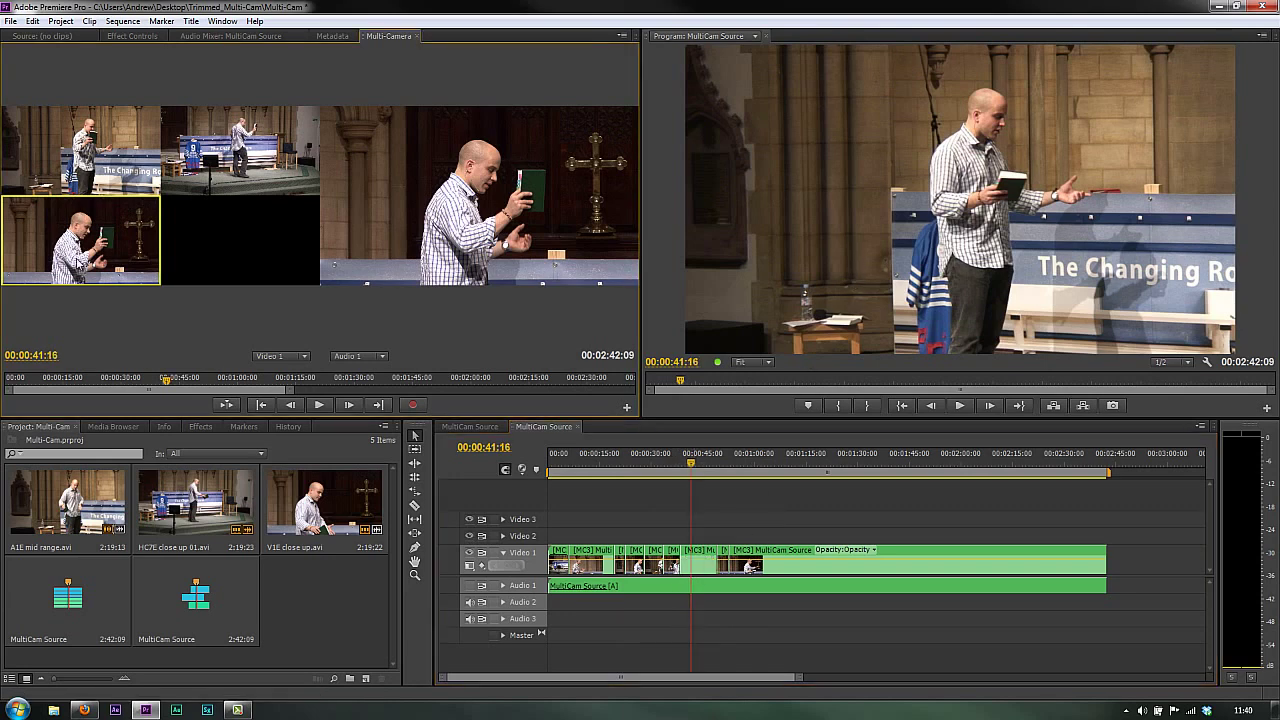
- Review the edited section between about 41 and 49 seconds
left_click(704, 474)
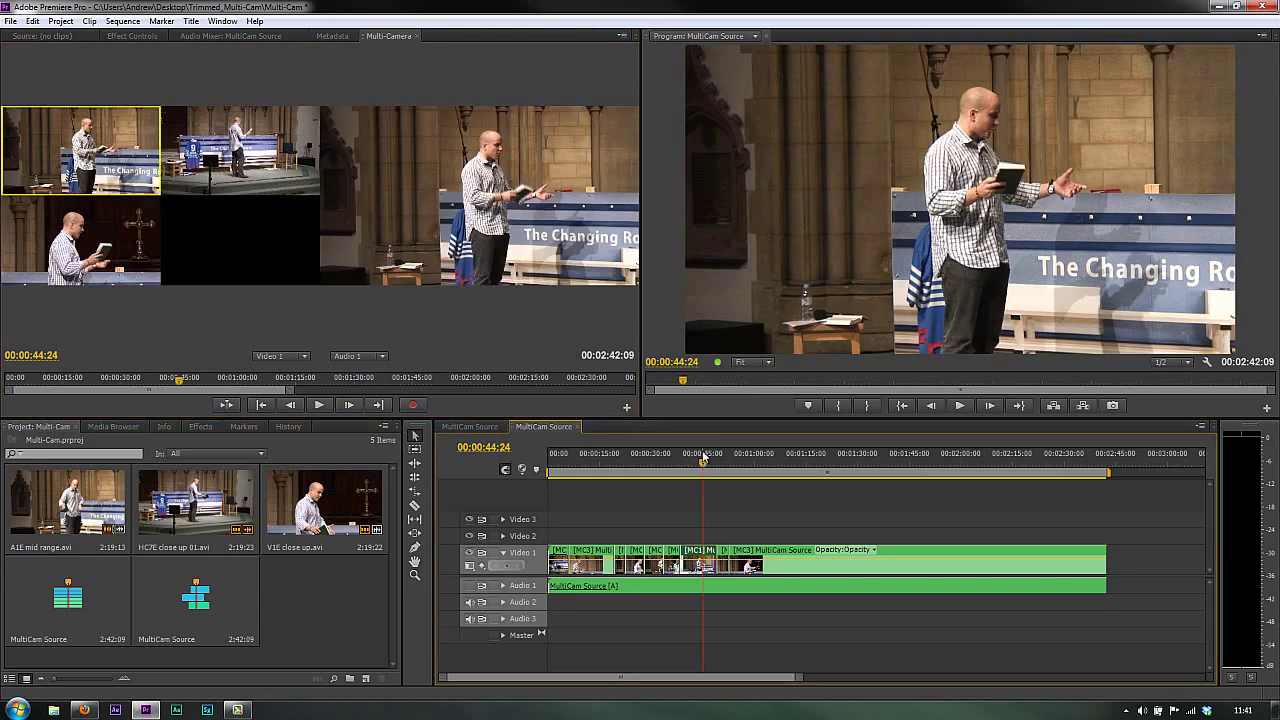
left_click(702, 458)
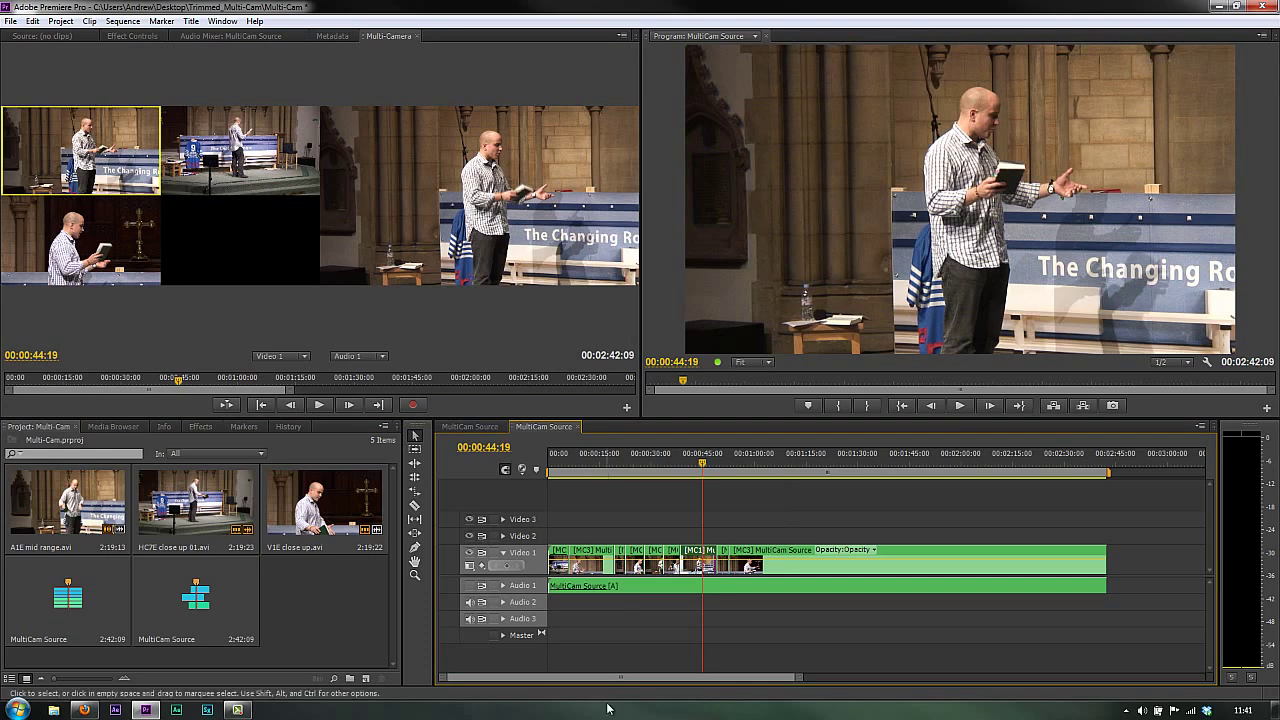
left_click(718, 462)
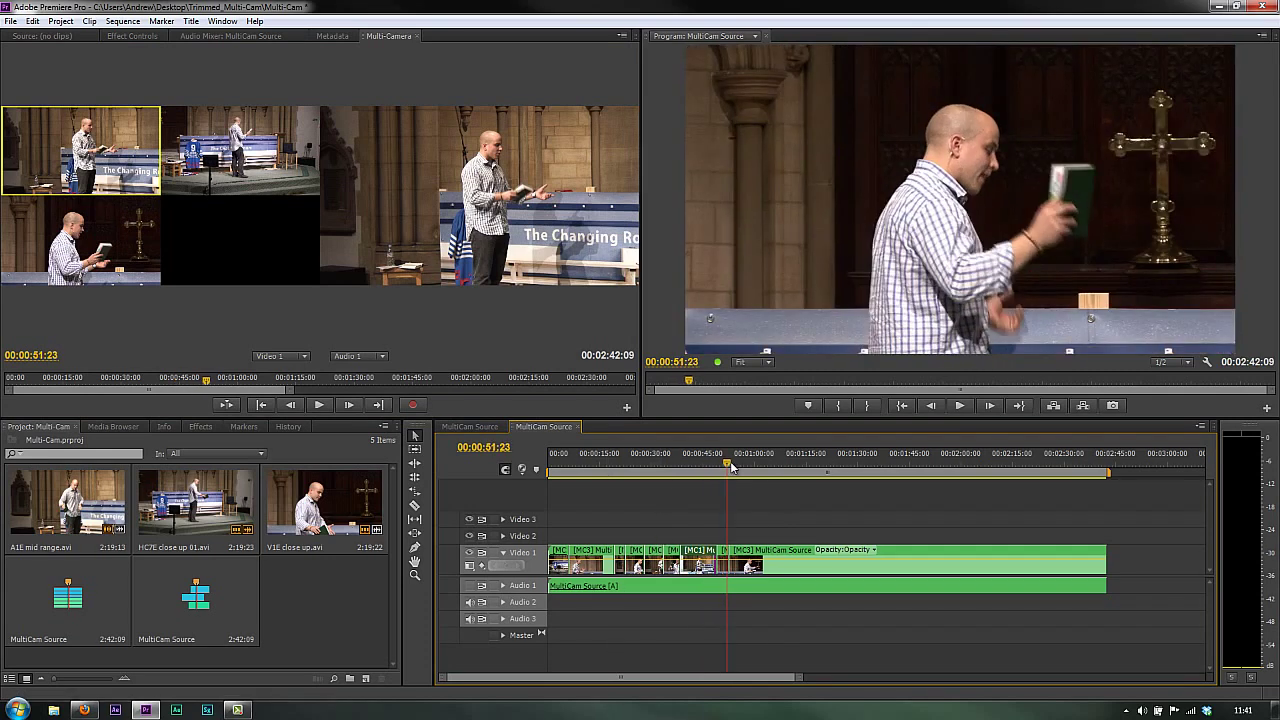
left_click(692, 466)
left_click(692, 466)
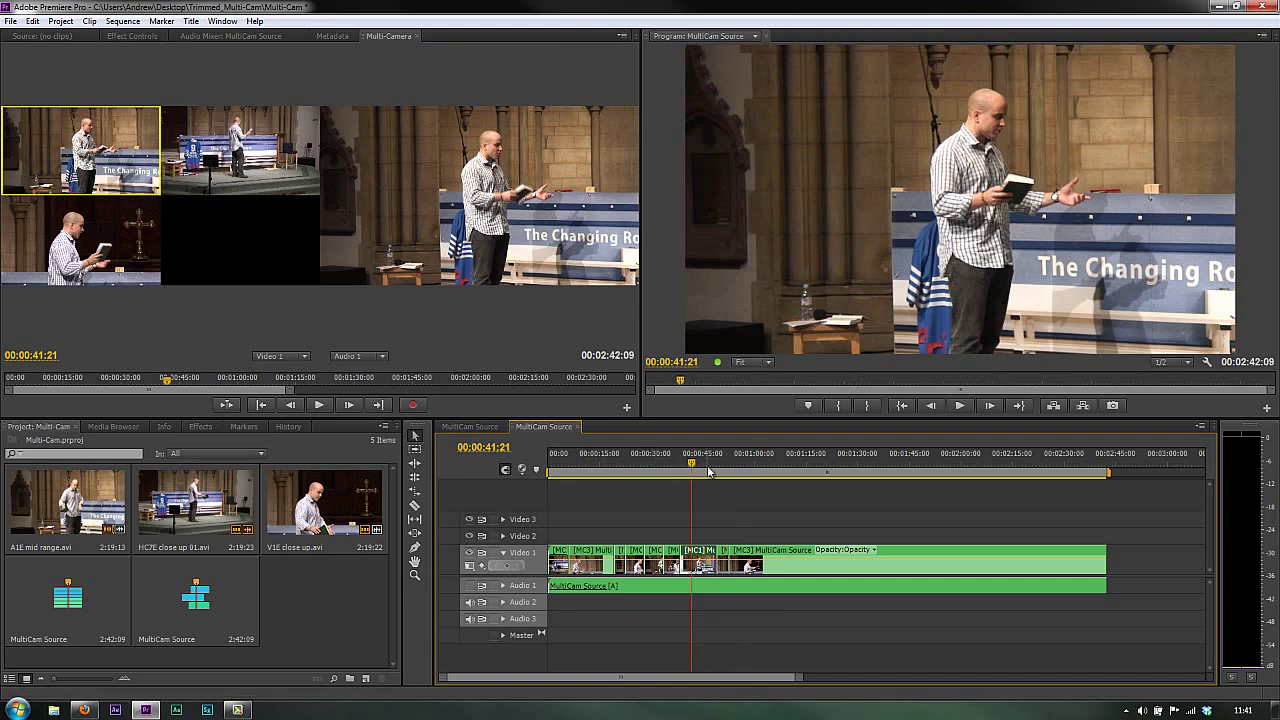
mouse_move(695, 466)
left_mouse_down()
mouse_move(769, 467)
mouse_move(616, 478)
mouse_move(749, 470)
mouse_move(700, 477)
left_mouse_up()
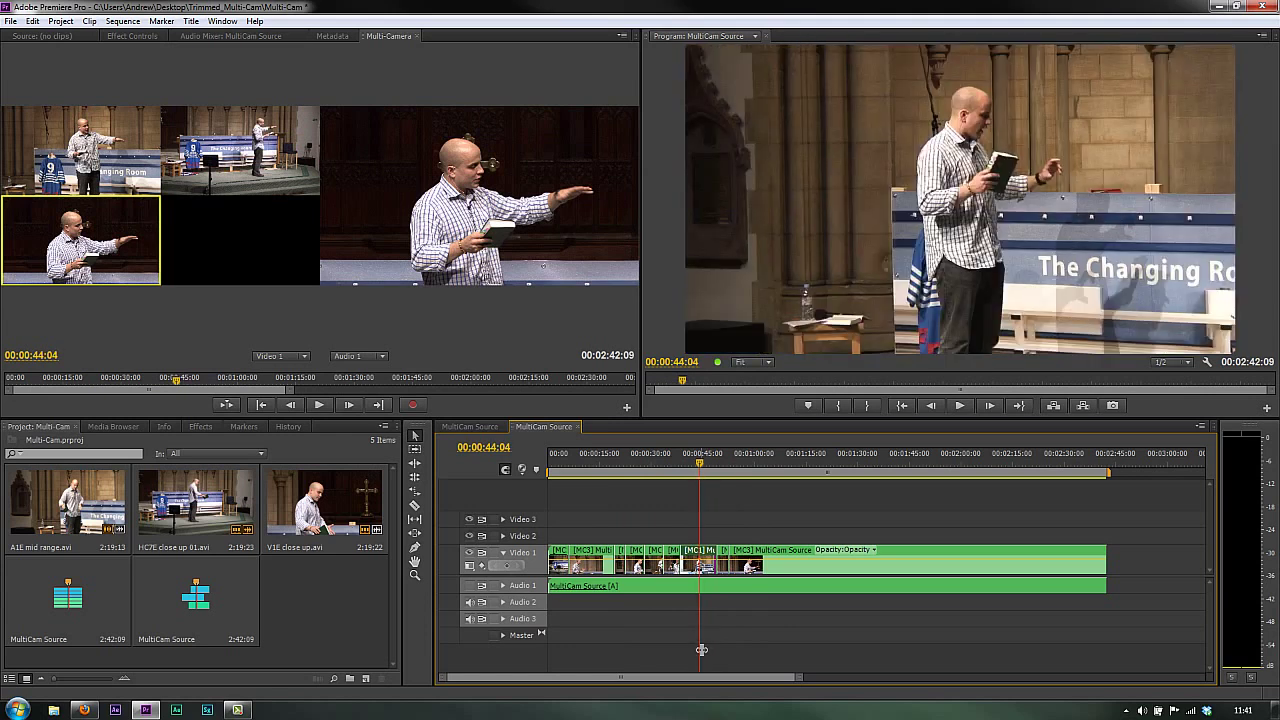